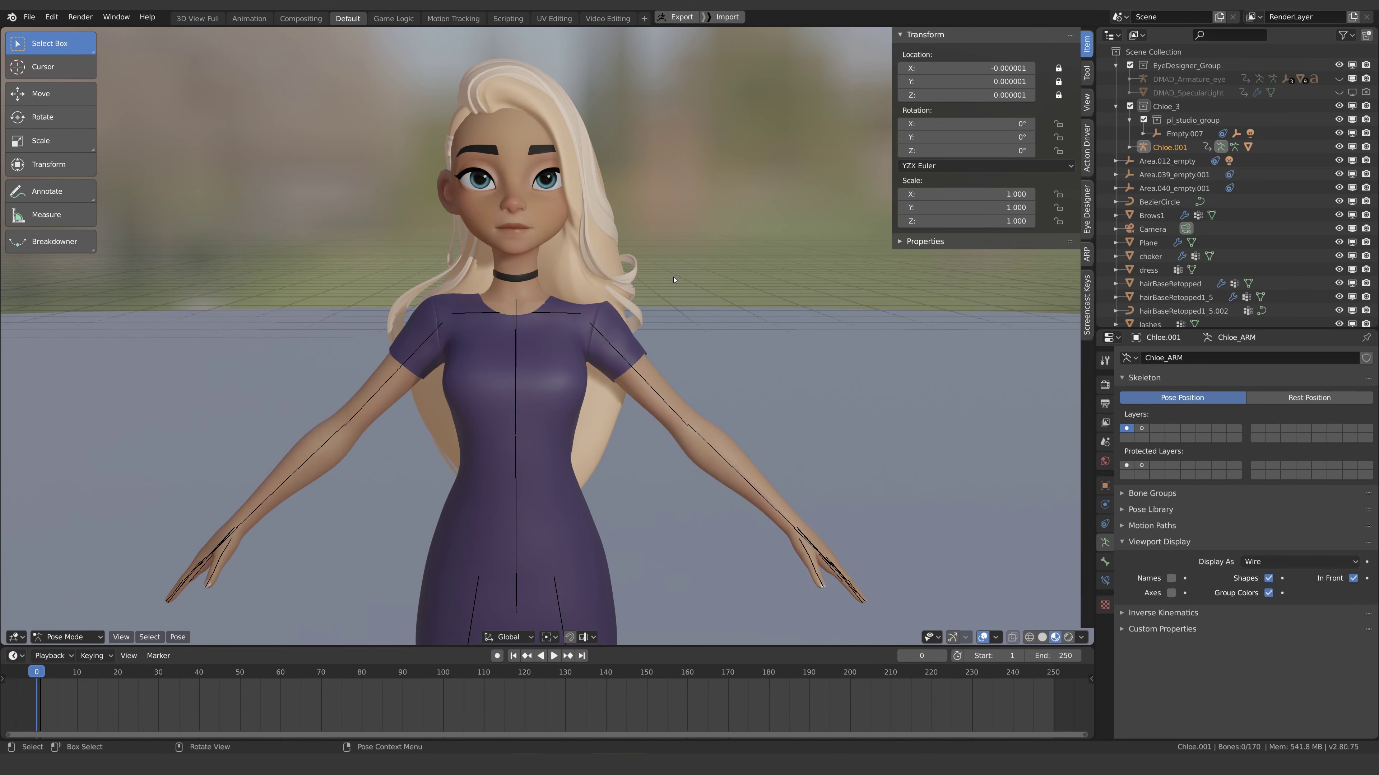
- Scrub the timeline around frame 10 to preview the elbow bending with its shape key
{"action": "middle_click_drag", "start_coordinate": [715, 278], "coordinate": [577, 333]}
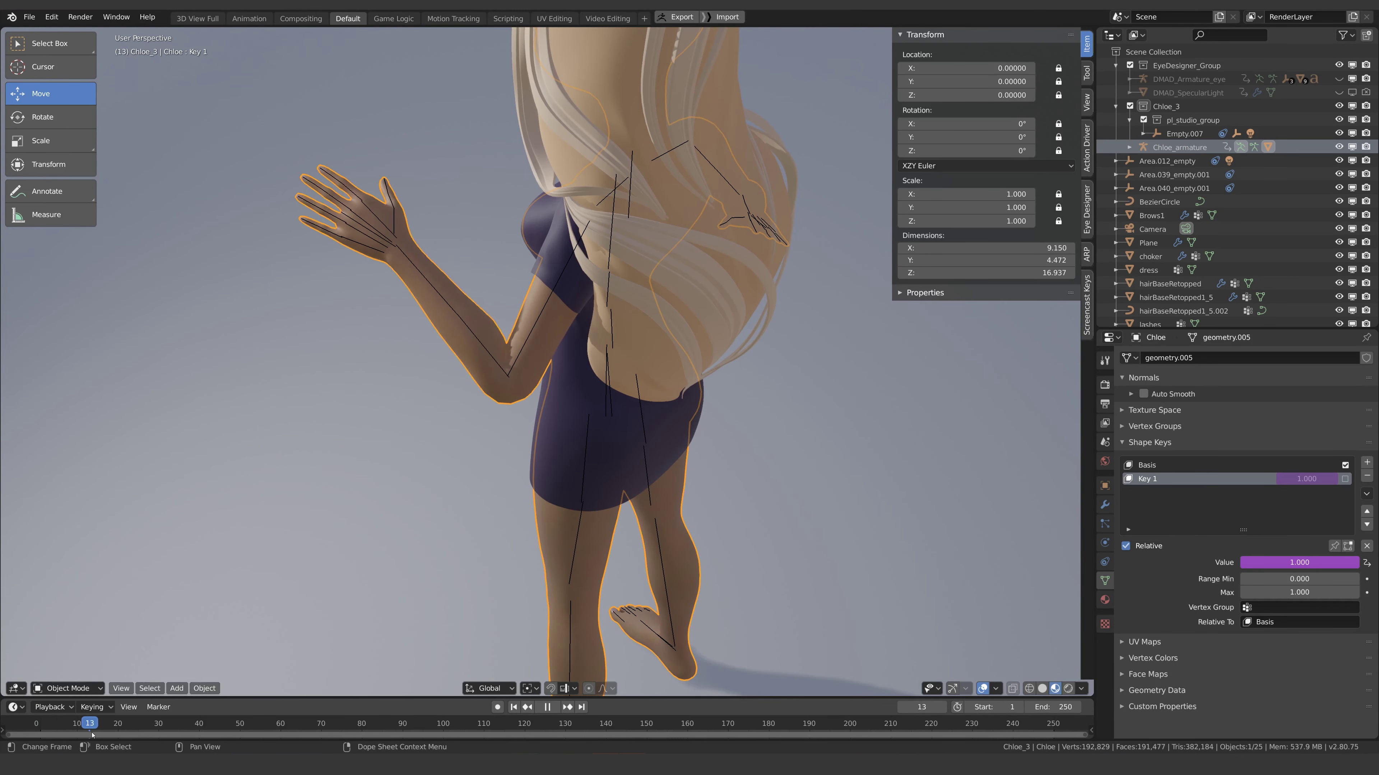
{"action": "double_click", "coordinate": [52, 730]}
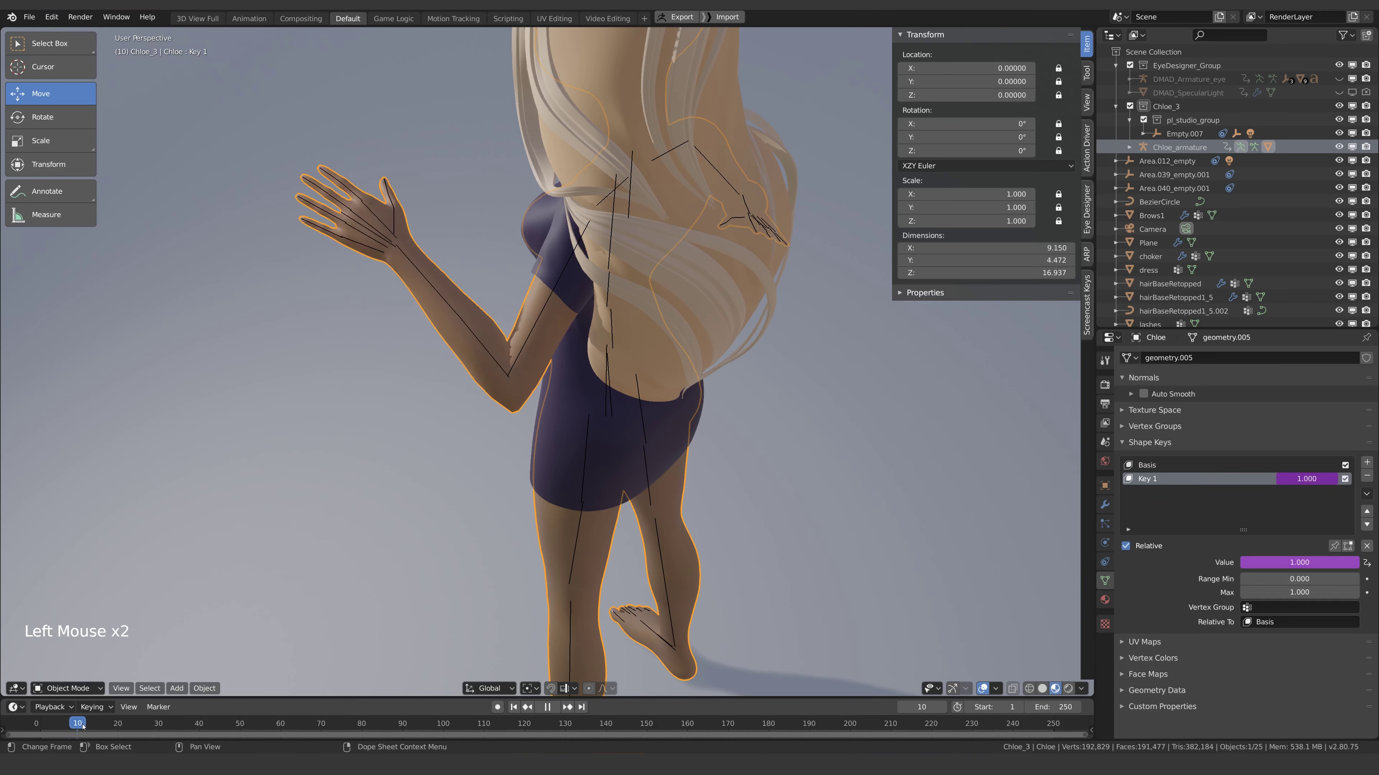
{"action": "mouse_move", "coordinate": [74, 728]}
{"action": "left_mouse_down"}
{"action": "mouse_move", "coordinate": [42, 731]}
{"action": "mouse_move", "coordinate": [80, 734]}
{"action": "left_mouse_up"}
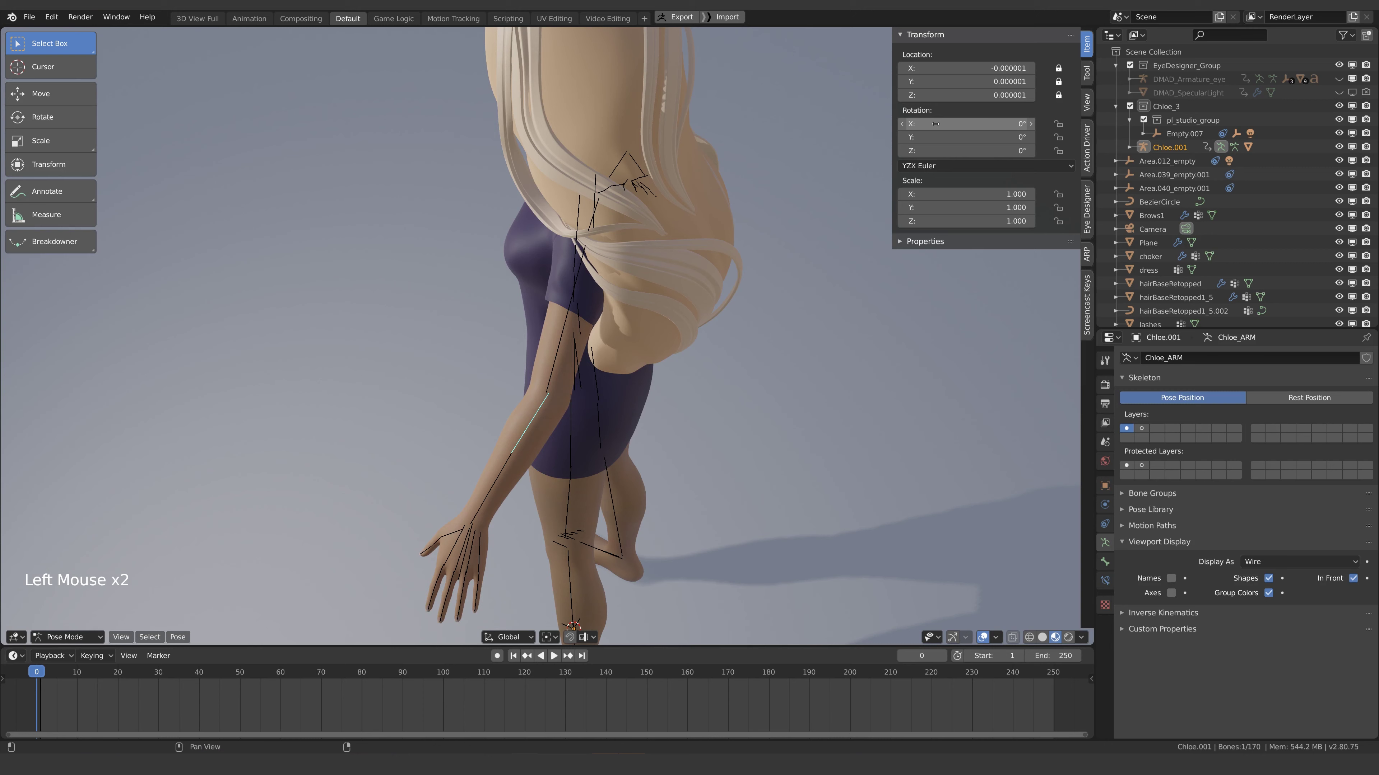
- Bend the elbow by setting the left forearm bone's X rotation to 94.9°
{"action": "left_click_drag", "start_coordinate": [955, 123], "coordinate": [1020, 123]}
{"action": "middle_click_drag", "start_coordinate": [586, 402], "coordinate": [530, 445]}
{"action": "scroll", "coordinate": [493, 379], "scroll_direction": "up", "scroll_amount": 3}
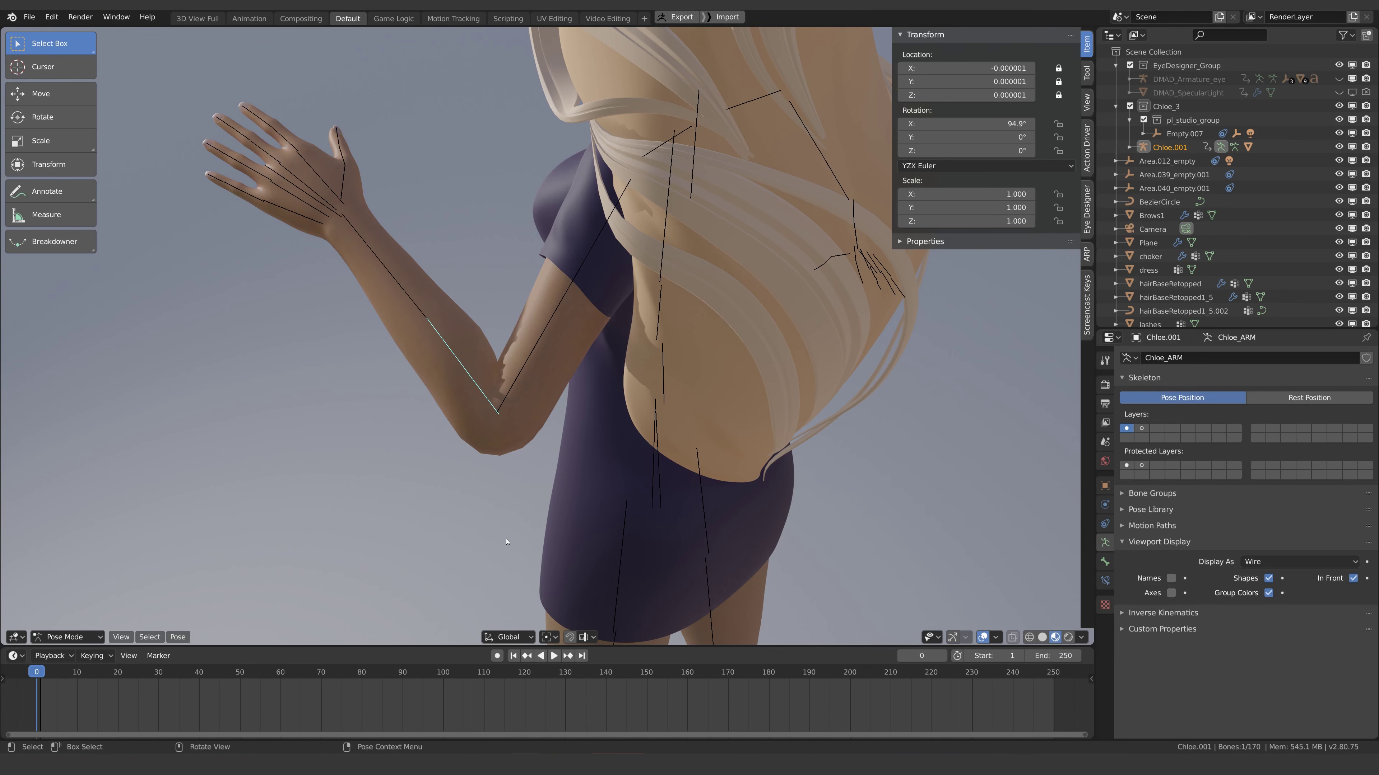
- Select the Chloe body mesh and add two shape keys, Basis and Key 1
{"action": "left_click", "coordinate": [536, 449]}
{"action": "left_click", "coordinate": [1104, 581]}
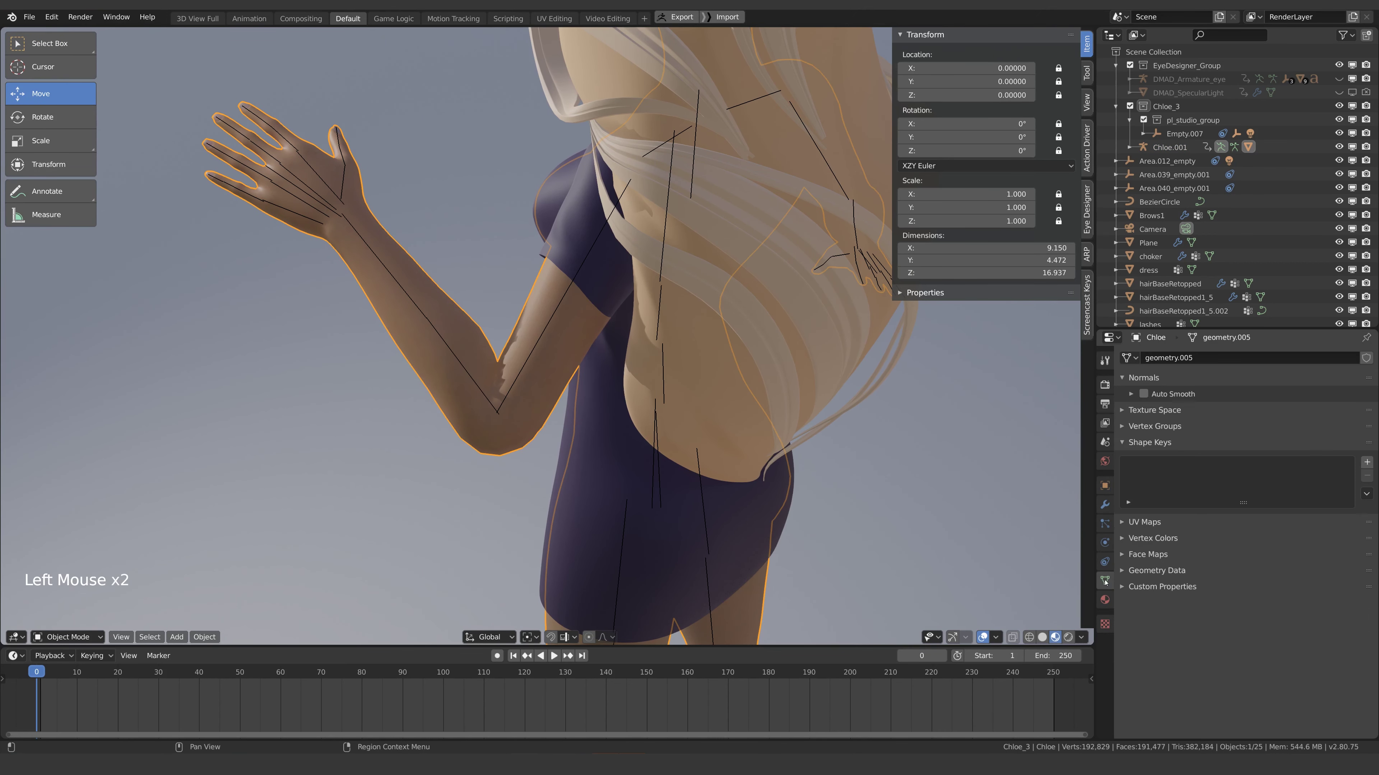
{"action": "left_click", "coordinate": [1366, 462]}
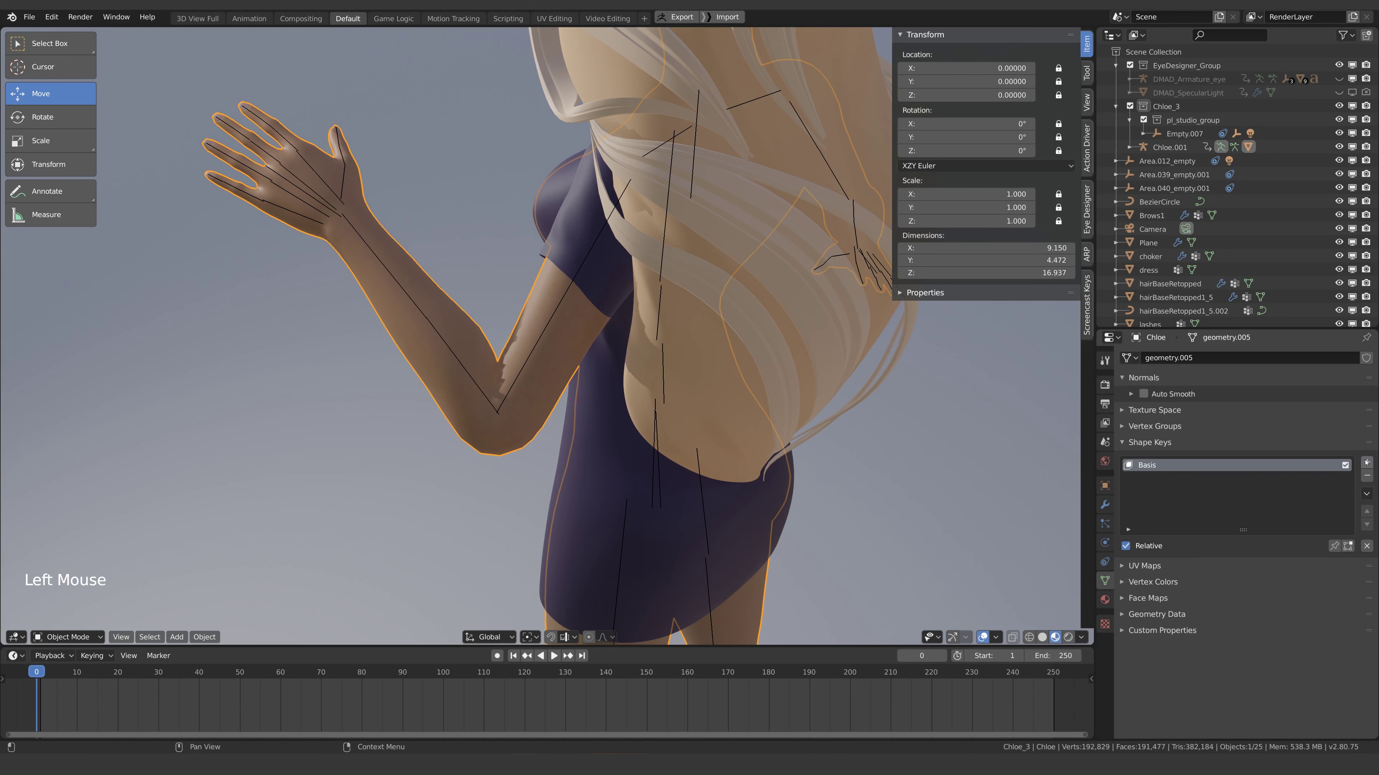
{"action": "left_click", "coordinate": [1367, 463]}
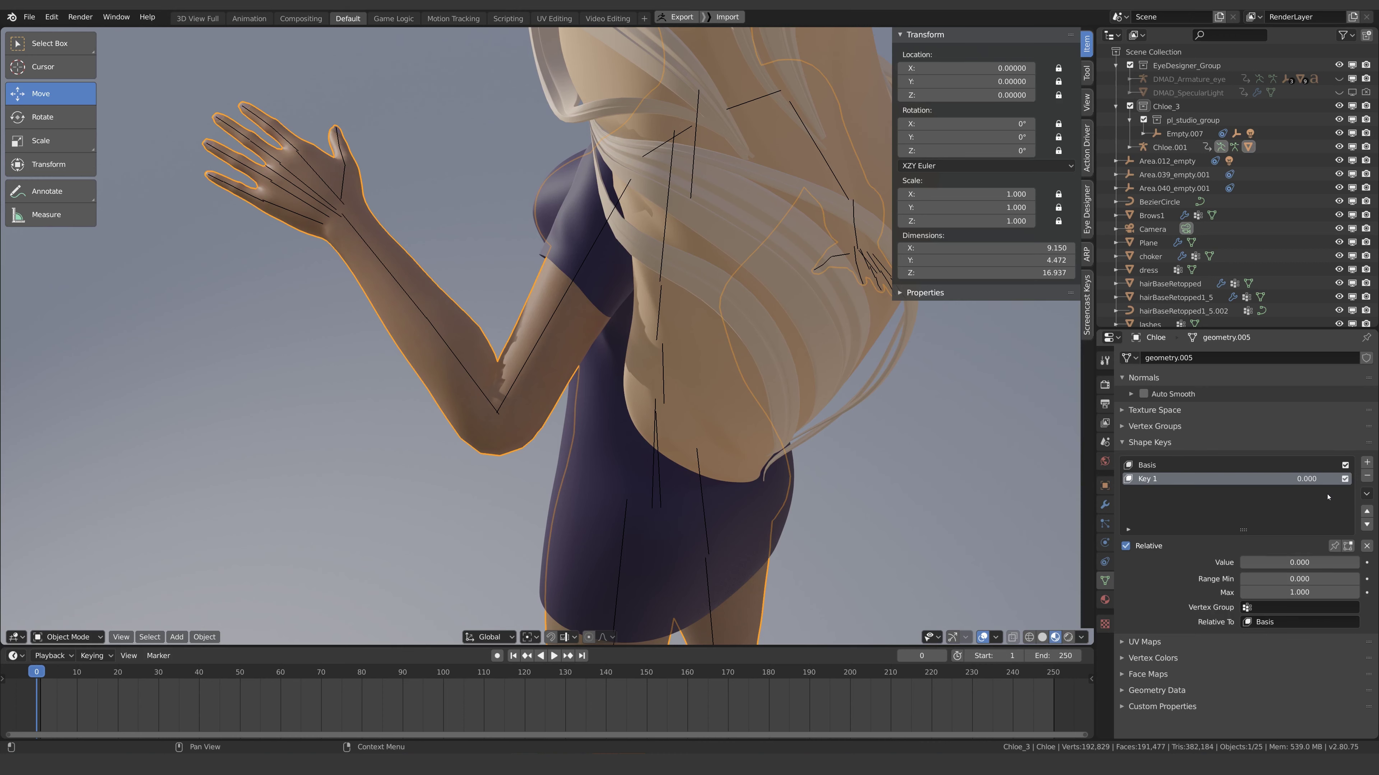
- Switch the body mesh to Sculpt Mode, try the Grab brush on the elbow, and set Key 1's value to 1.000
{"action": "key", "text": "ctrl+Tab"}
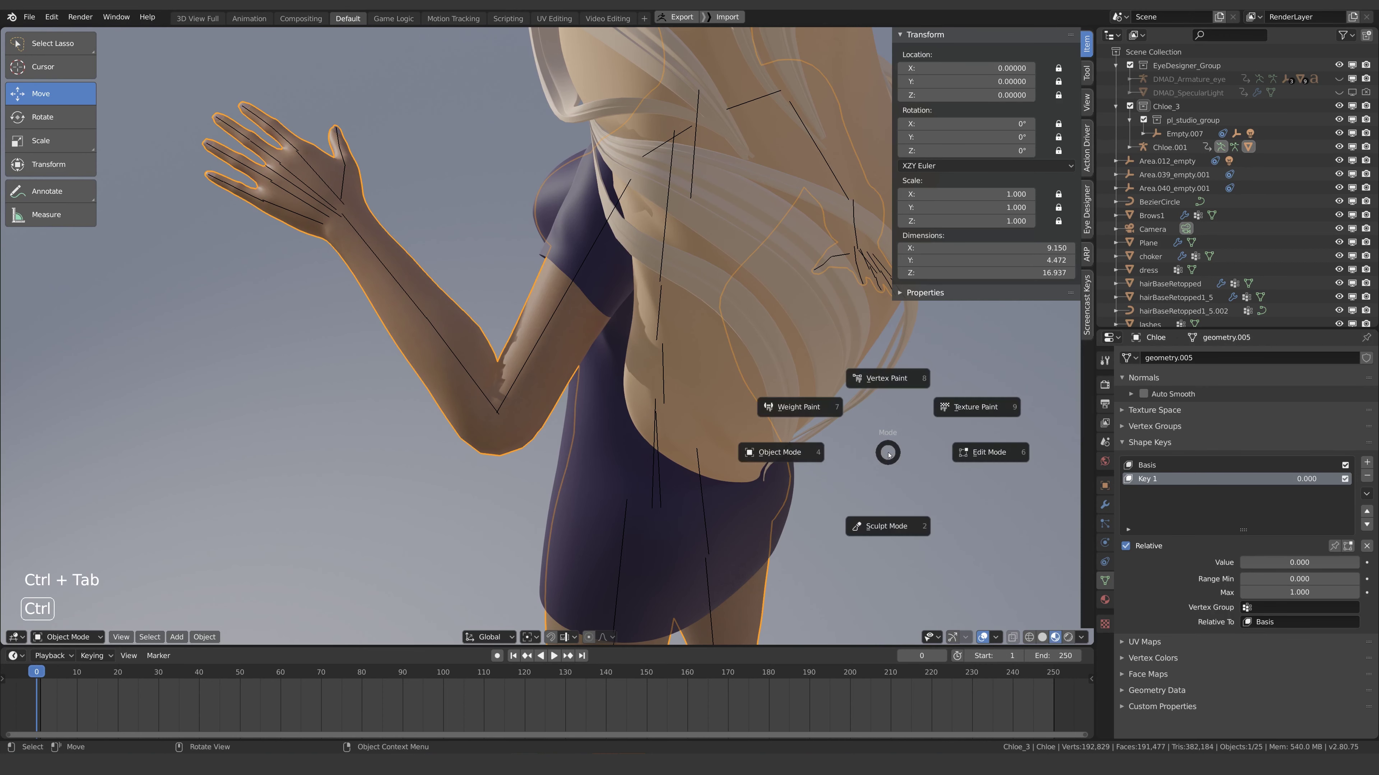
{"action": "left_click", "coordinate": [875, 521]}
{"action": "mouse_move", "coordinate": [475, 438]}
{"action": "left_mouse_down"}
{"action": "mouse_move", "coordinate": [463, 429]}
{"action": "mouse_move", "coordinate": [489, 449]}
{"action": "left_mouse_up"}
{"action": "left_click_drag", "start_coordinate": [473, 440], "coordinate": [491, 453]}
{"action": "left_click_drag", "start_coordinate": [1299, 563], "coordinate": [1357, 563]}
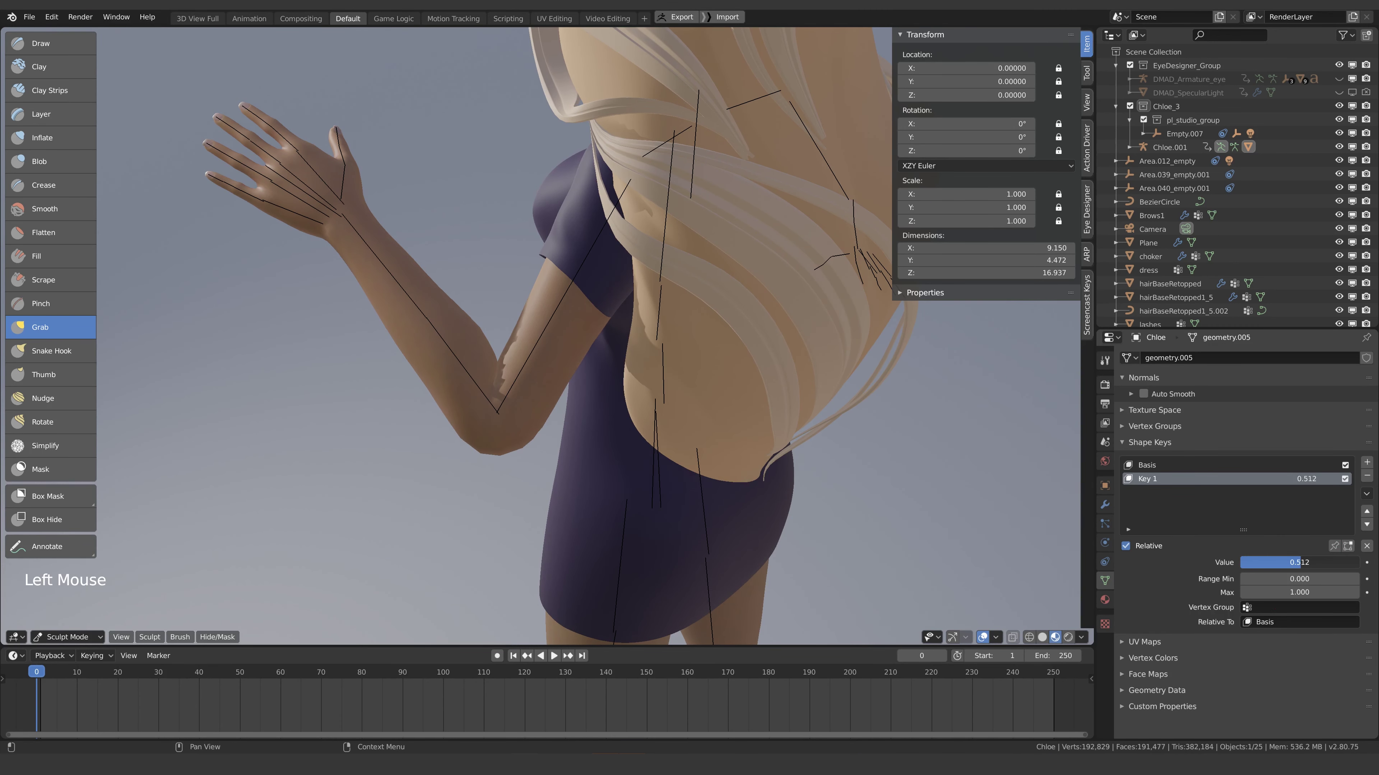
- Adjust the Grab brush radius and pull the bent elbow into a more pointed shape on Key 1
{"action": "mouse_move", "coordinate": [478, 438]}
{"action": "middle_mouse_down"}
{"action": "mouse_move", "coordinate": [496, 427]}
{"action": "mouse_move", "coordinate": [478, 434]}
{"action": "middle_mouse_up"}
{"action": "scroll", "coordinate": [496, 427], "scroll_direction": "up", "scroll_amount": 2}
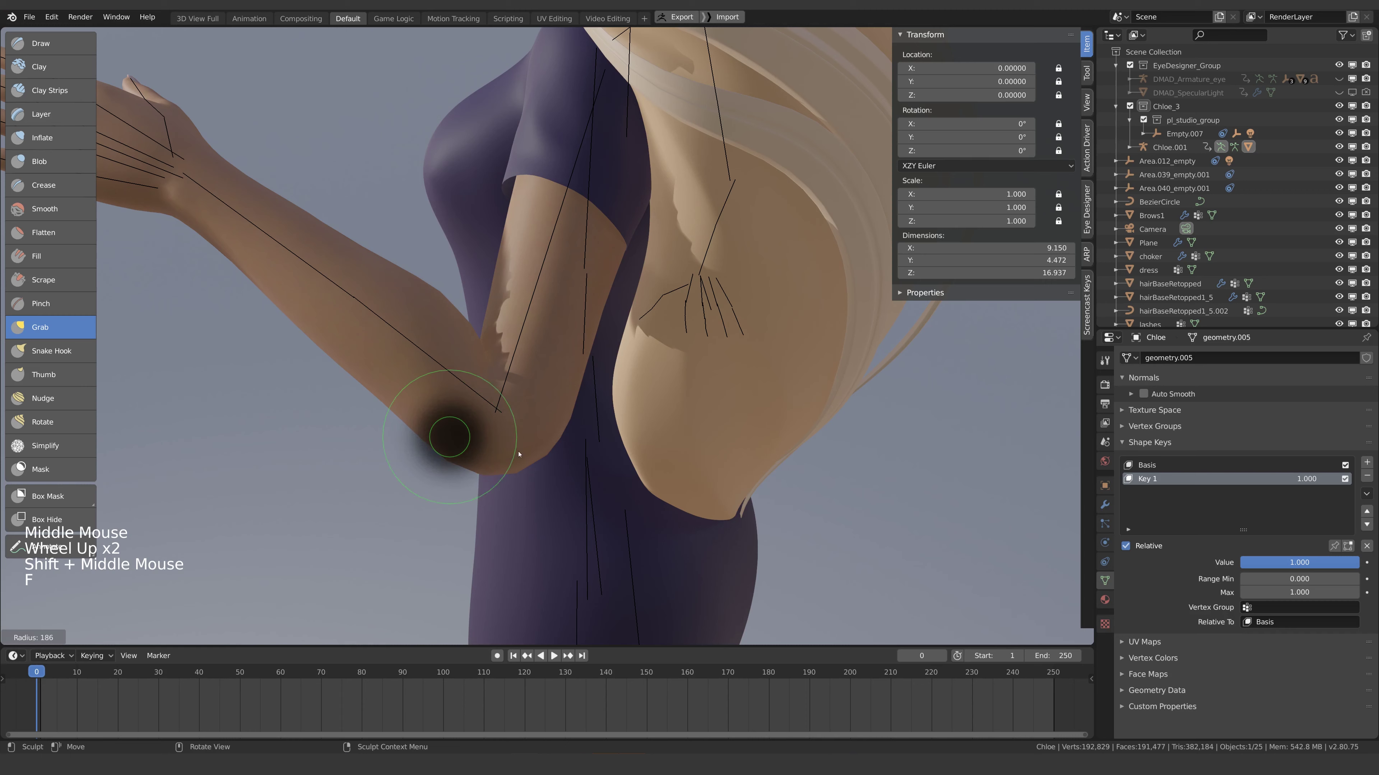
{"action": "left_click", "coordinate": [489, 450]}
{"action": "key", "text": "f"}
{"action": "left_click_drag", "start_coordinate": [517, 483], "coordinate": [519, 483]}
{"action": "middle_click_drag", "start_coordinate": [518, 483], "coordinate": [463, 490]}
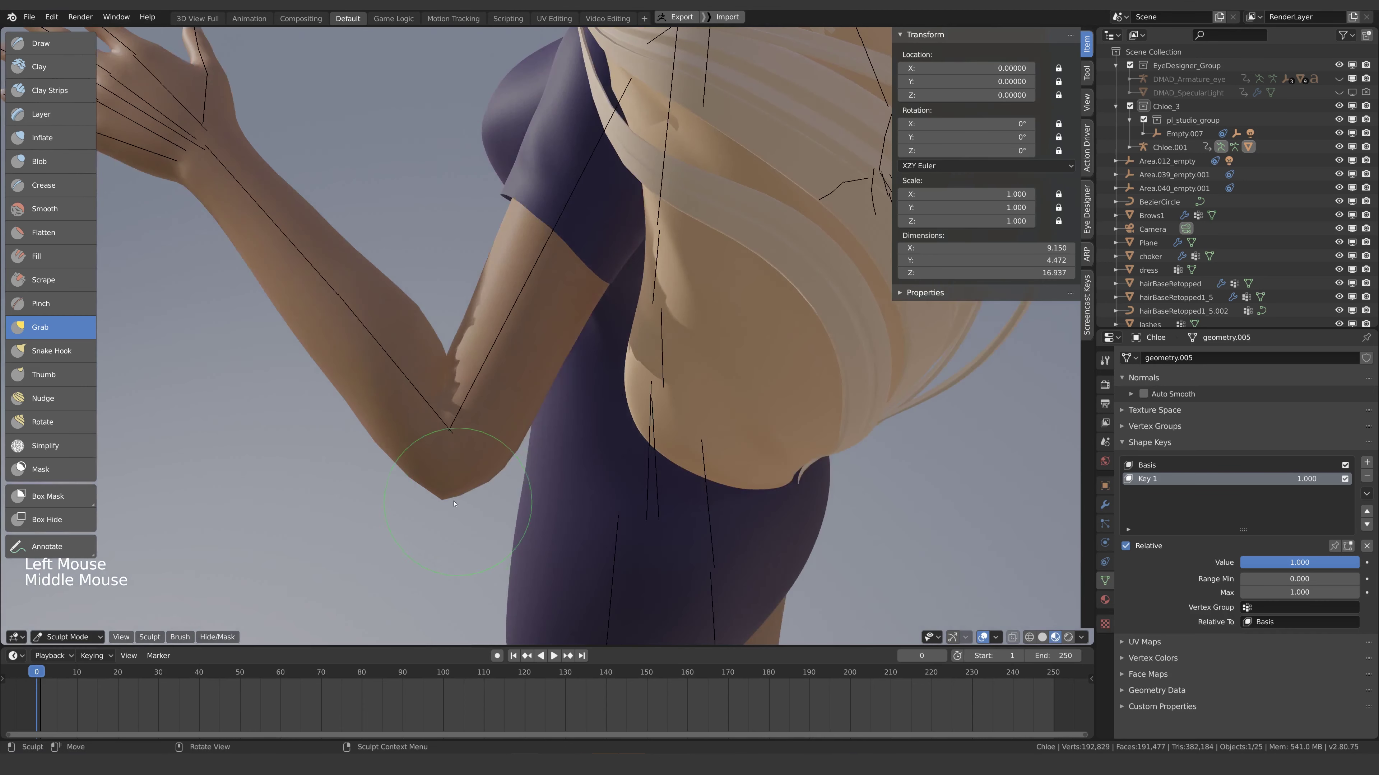
{"action": "left_click_drag", "start_coordinate": [458, 497], "coordinate": [461, 490]}
{"action": "left_click_drag", "start_coordinate": [496, 471], "coordinate": [489, 470]}
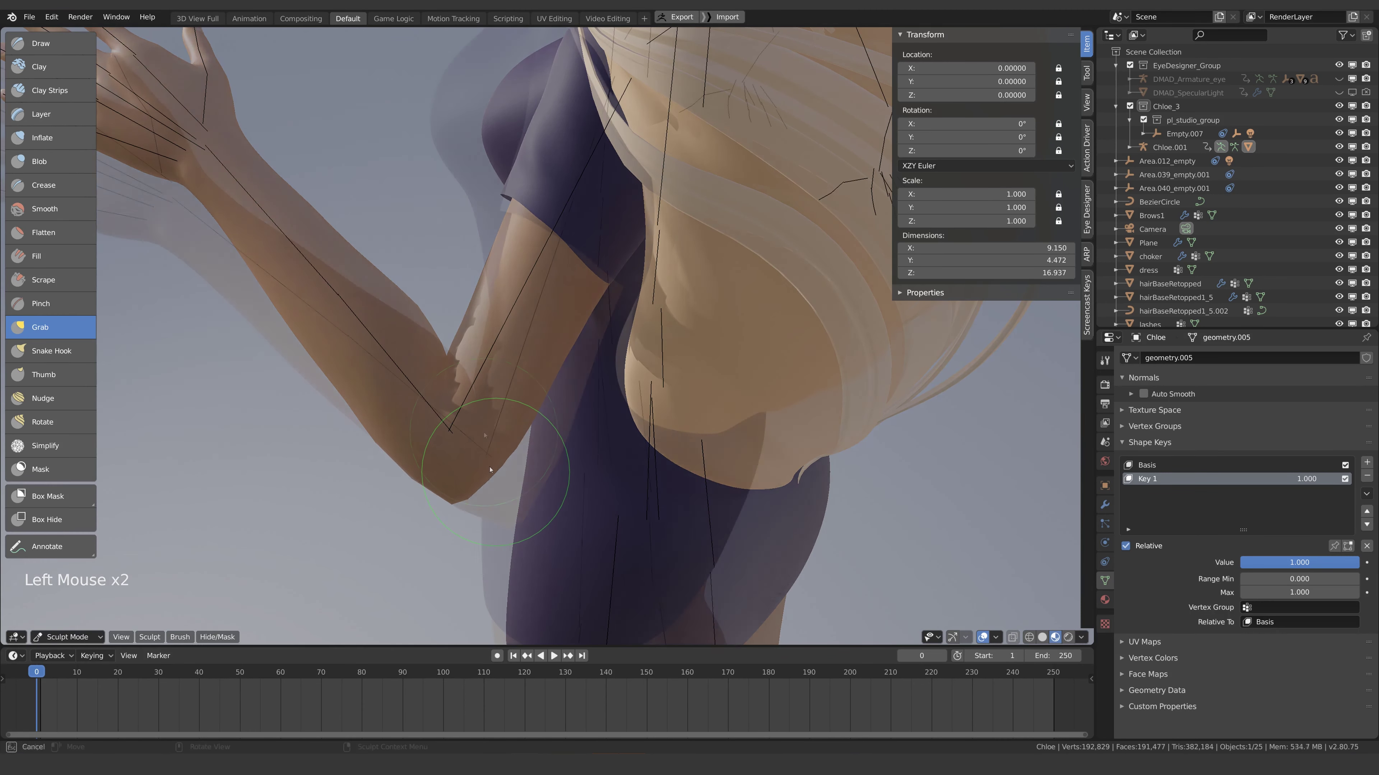
- Enter Edit Mode, enable the Chloe.001 armature modifier's edit-mode and on-cage display, and return to Object Mode
{"action": "key", "text": "ctrl+Tab"}
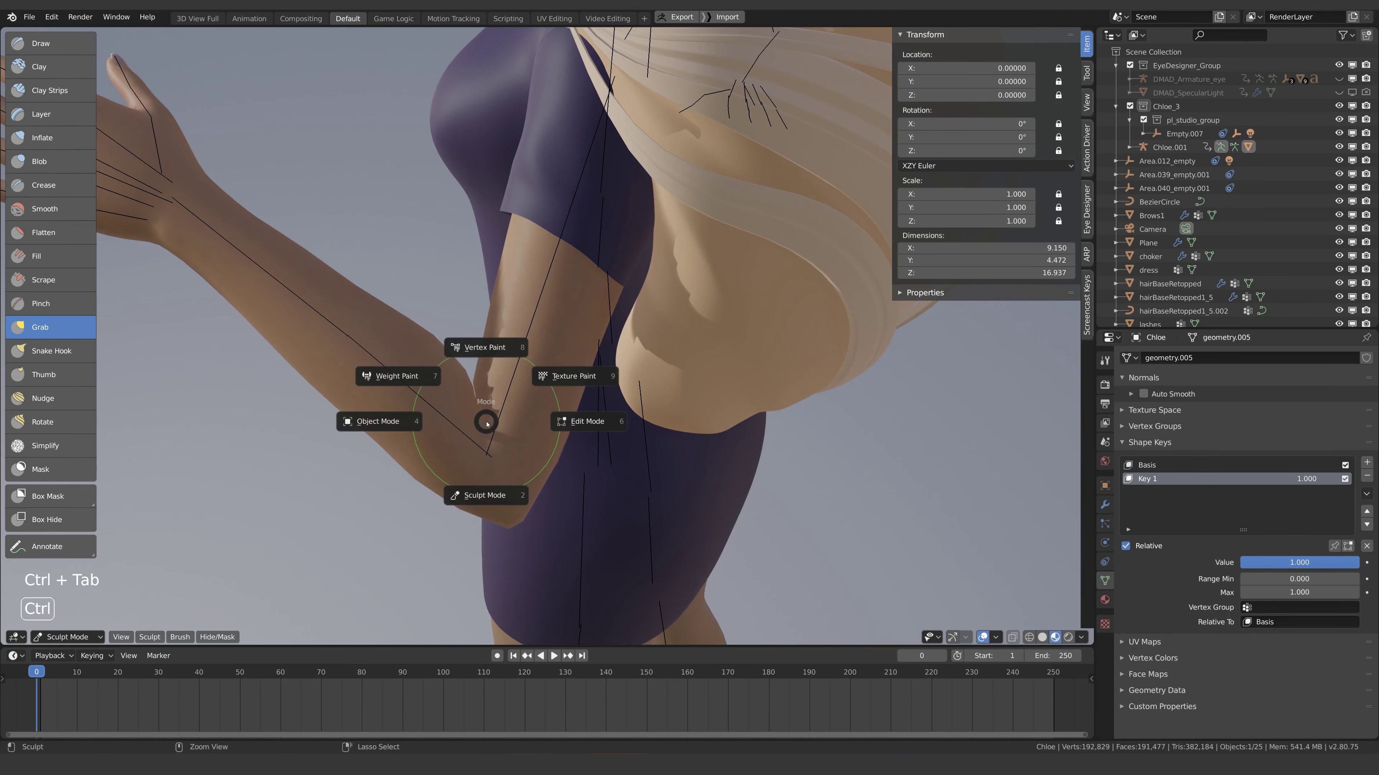
{"action": "left_click", "coordinate": [564, 422]}
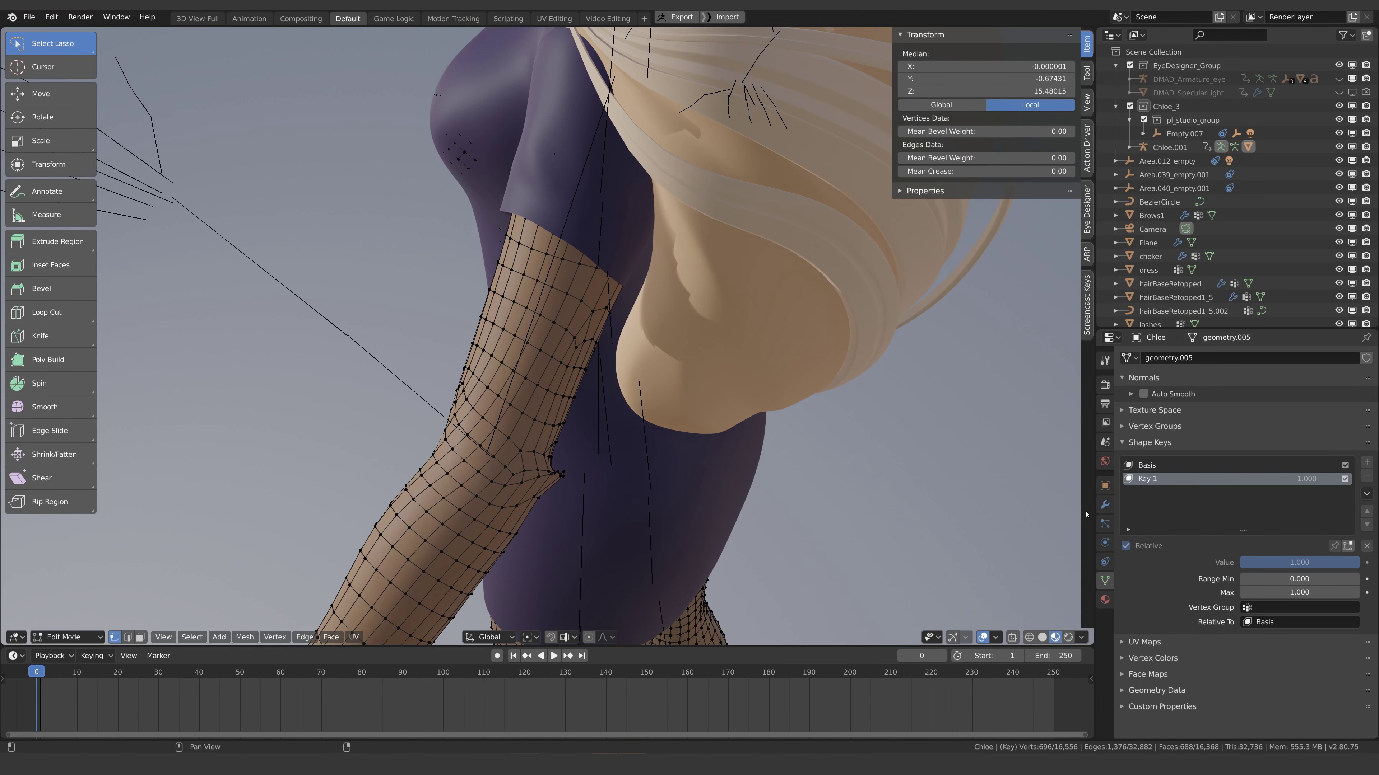
{"action": "left_click", "coordinate": [1105, 505]}
{"action": "left_click", "coordinate": [1290, 501]}
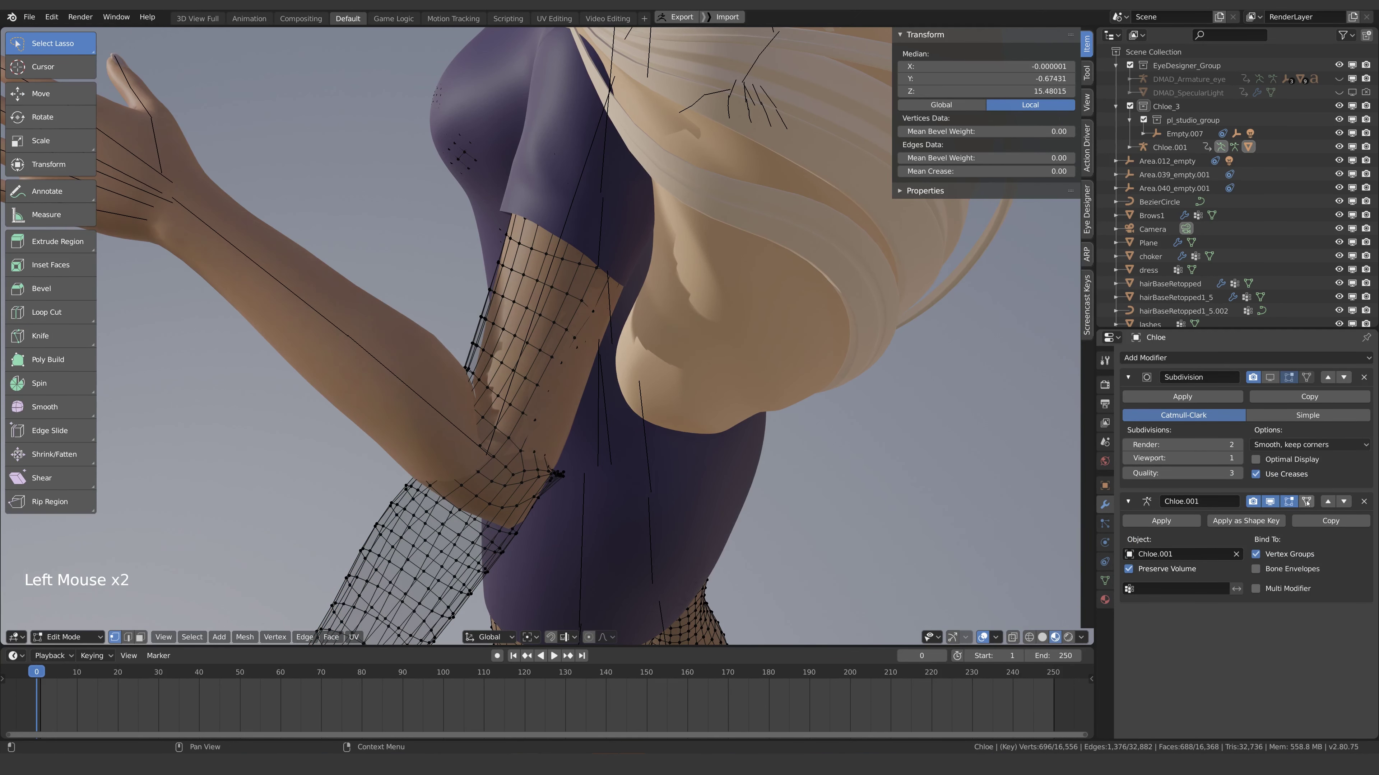
{"action": "left_click", "coordinate": [1307, 502]}
{"action": "key", "text": "Tab"}
{"action": "scroll", "coordinate": [543, 347], "scroll_direction": "down", "scroll_amount": 4}
- Add a driver to the value of the body mesh's Key 1 shape key
{"action": "left_click", "coordinate": [1104, 581]}
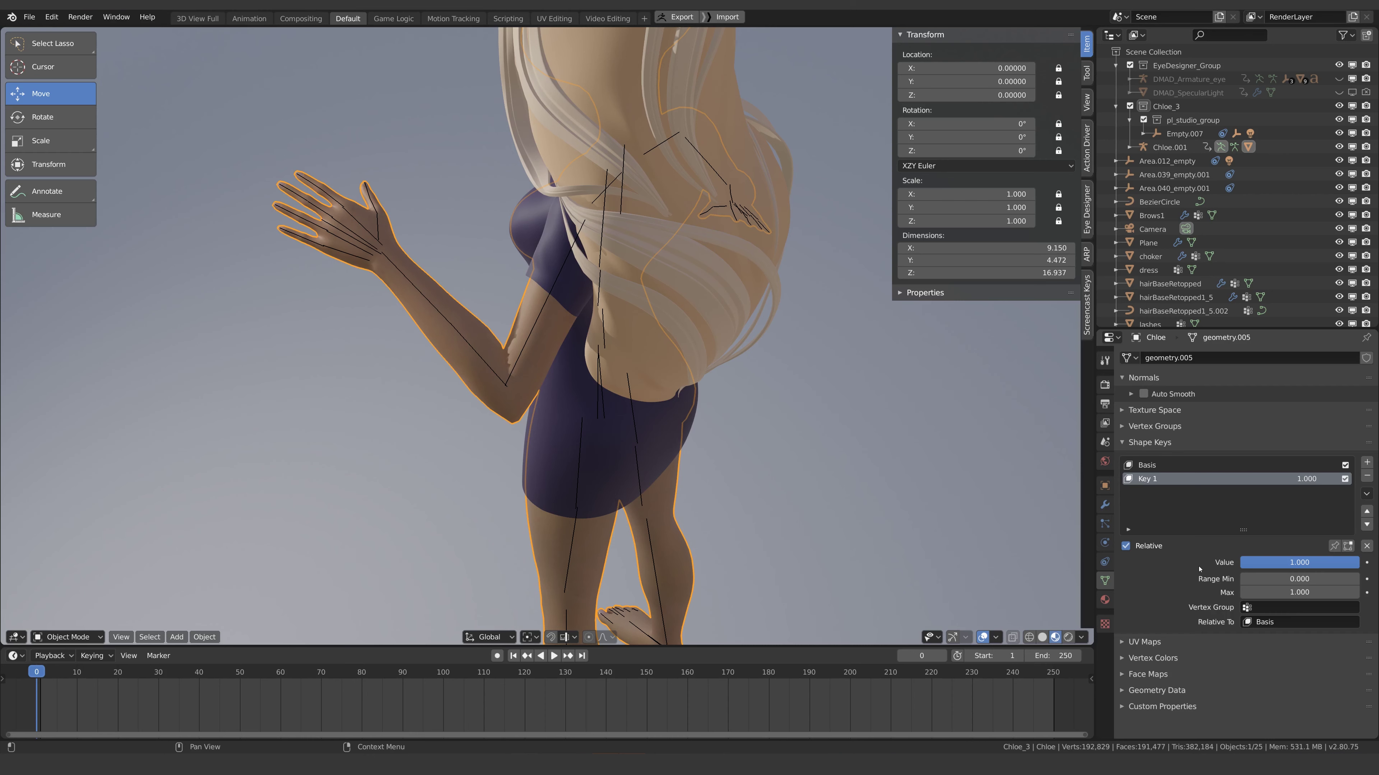
{"action": "right_click", "coordinate": [1238, 572]}
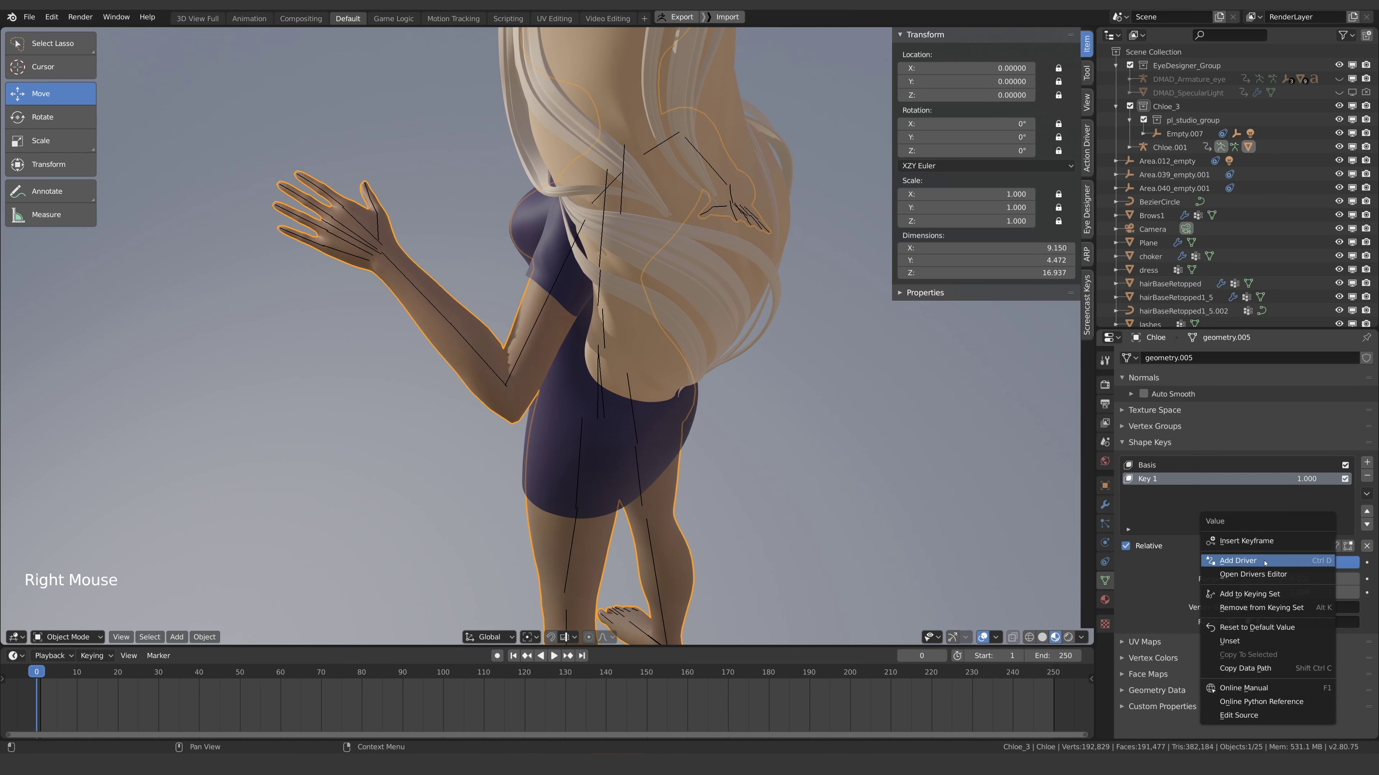
{"action": "left_click", "coordinate": [1248, 562]}
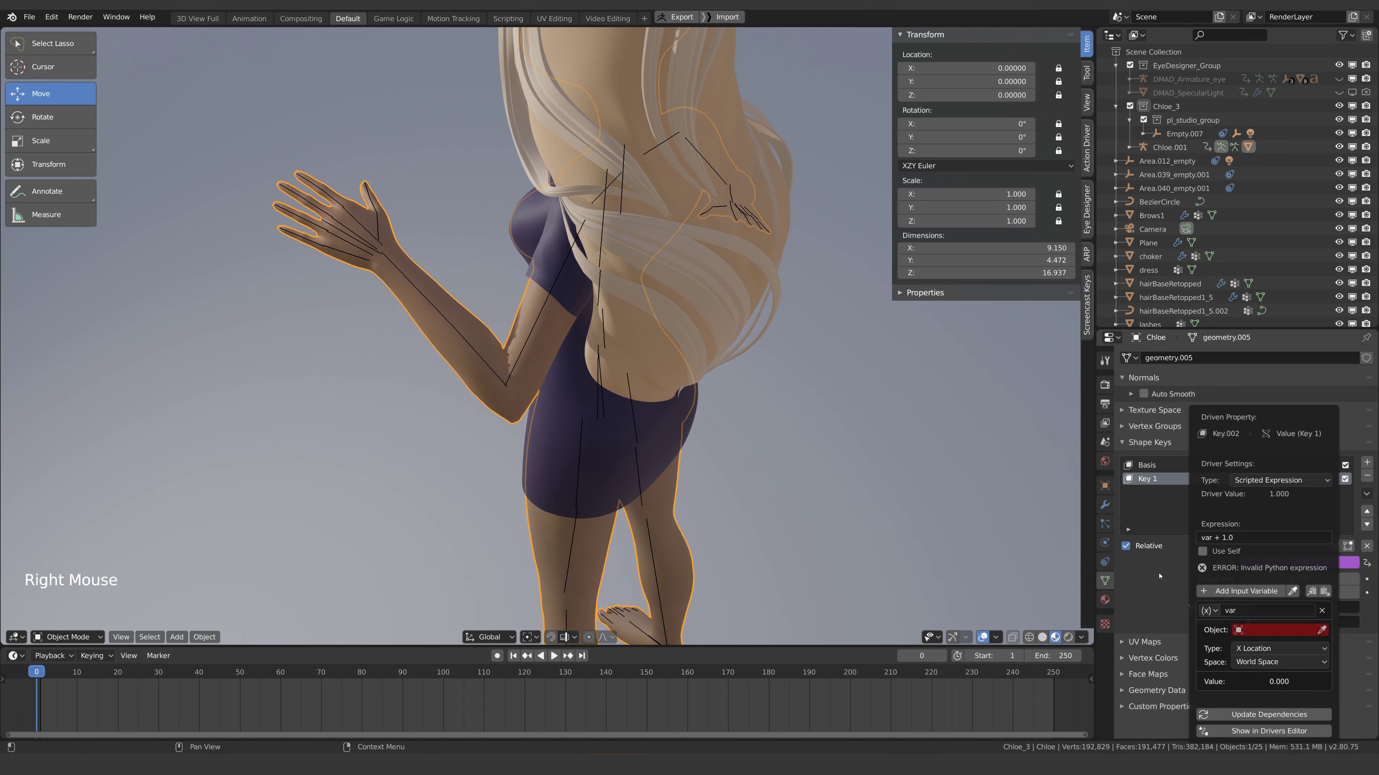
- Split the 3D viewport, turn the lower area into a Drivers editor, and select the Value (Key 1) curve
{"action": "left_click_drag", "start_coordinate": [4, 642], "coordinate": [27, 359]}
{"action": "left_click", "coordinate": [16, 637]}
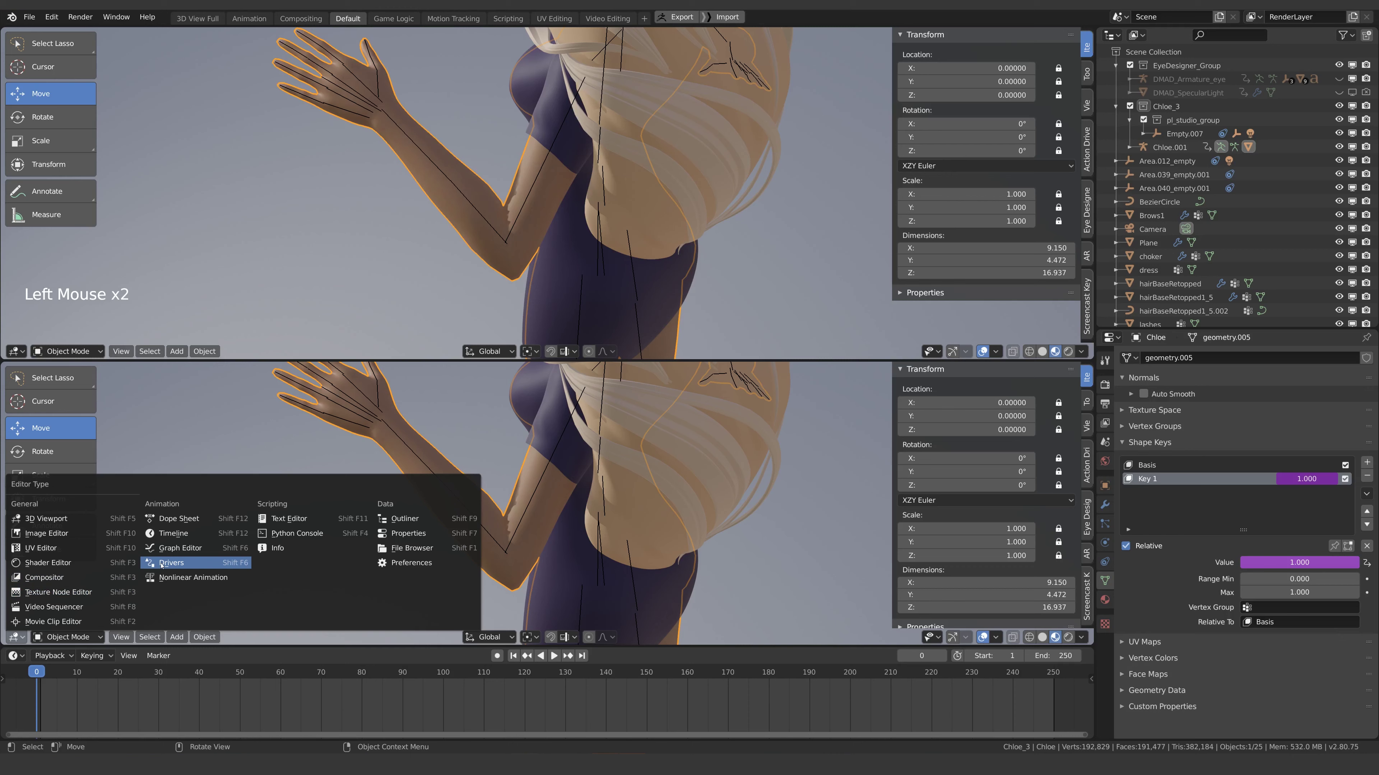
{"action": "left_click", "coordinate": [179, 563]}
{"action": "left_click", "coordinate": [9, 396]}
{"action": "left_click", "coordinate": [31, 408]}
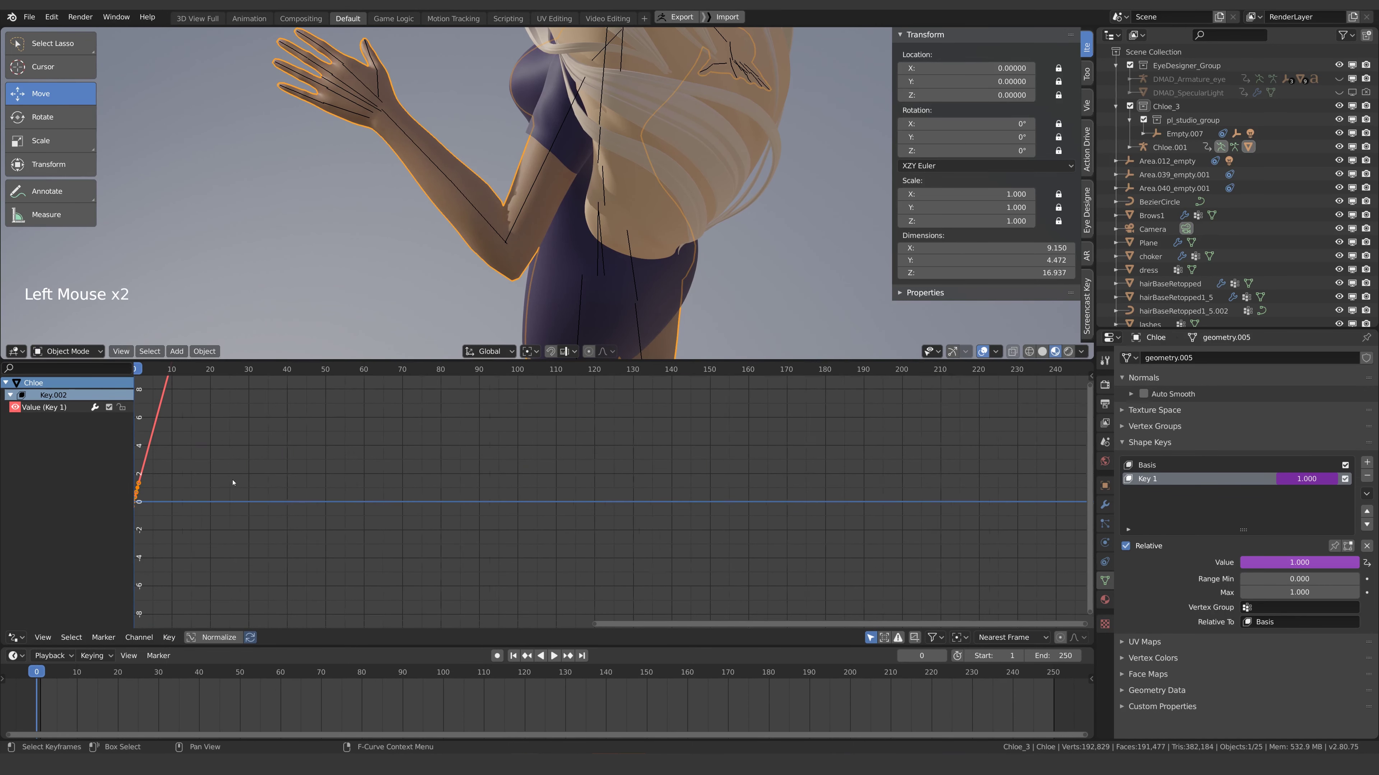
- Show the Key 1 driver's settings and set its variable's object to Chloe_armature
{"action": "scroll", "coordinate": [422, 579], "scroll_direction": "up", "scroll_amount": 8}
{"action": "middle_click_drag", "start_coordinate": [232, 482], "coordinate": [681, 468]}
{"action": "key", "text": "n"}
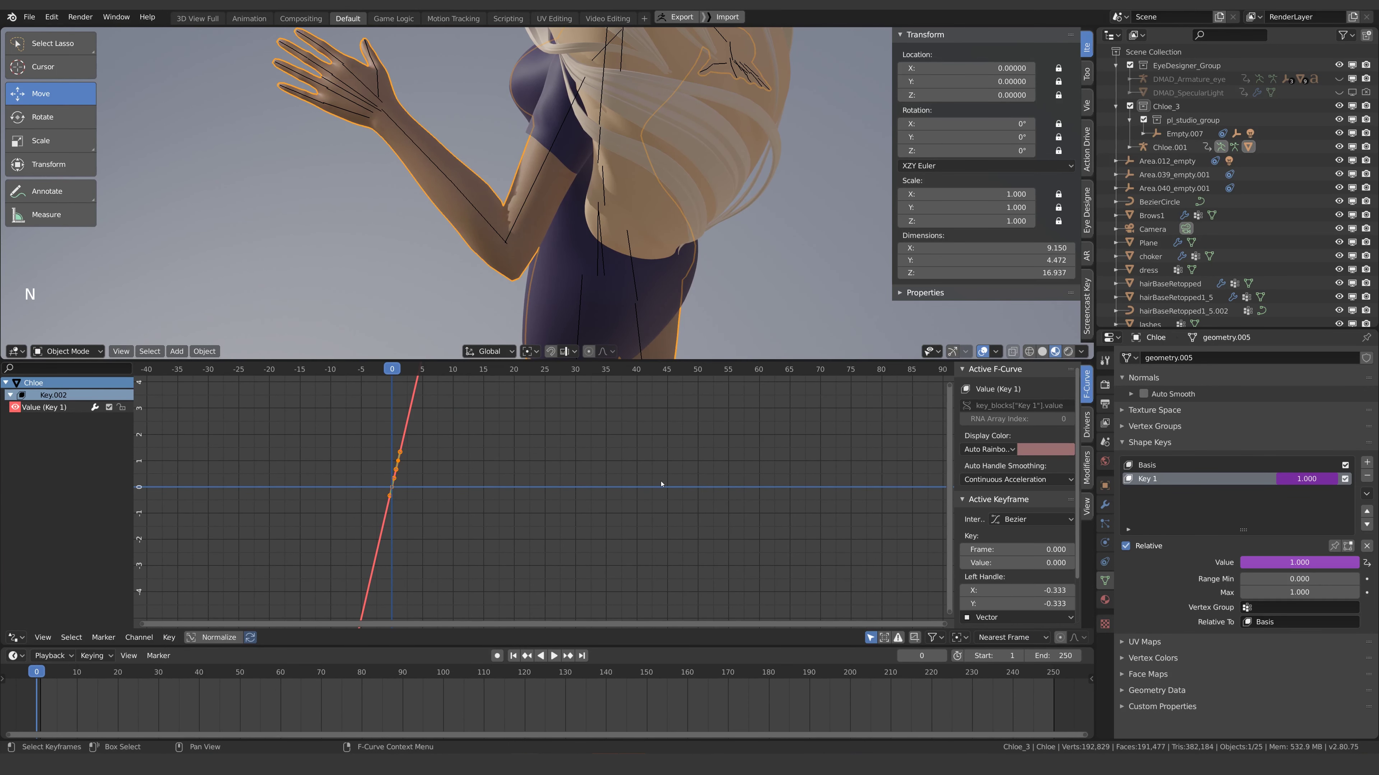
{"action": "left_click", "coordinate": [1087, 426]}
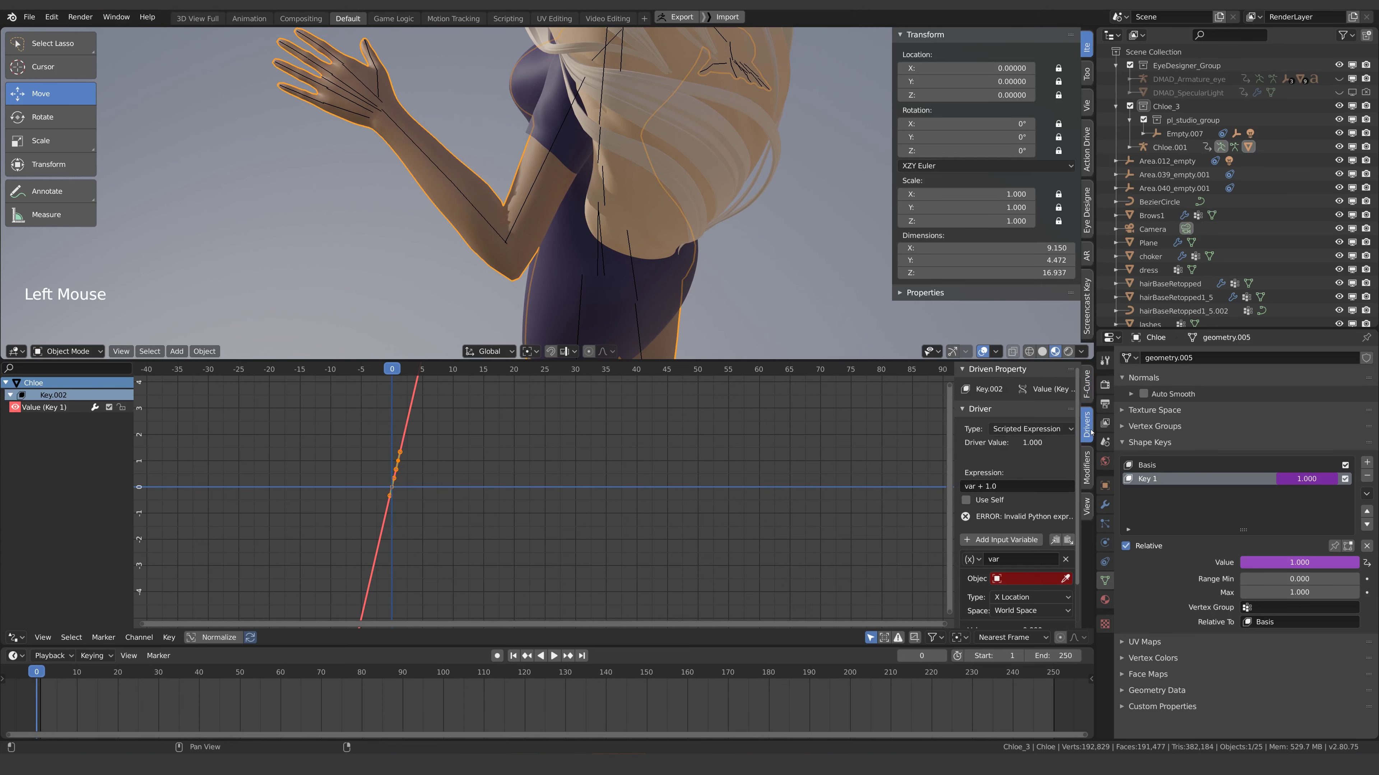
{"action": "scroll", "coordinate": [1063, 451], "scroll_direction": "down", "scroll_amount": 2}
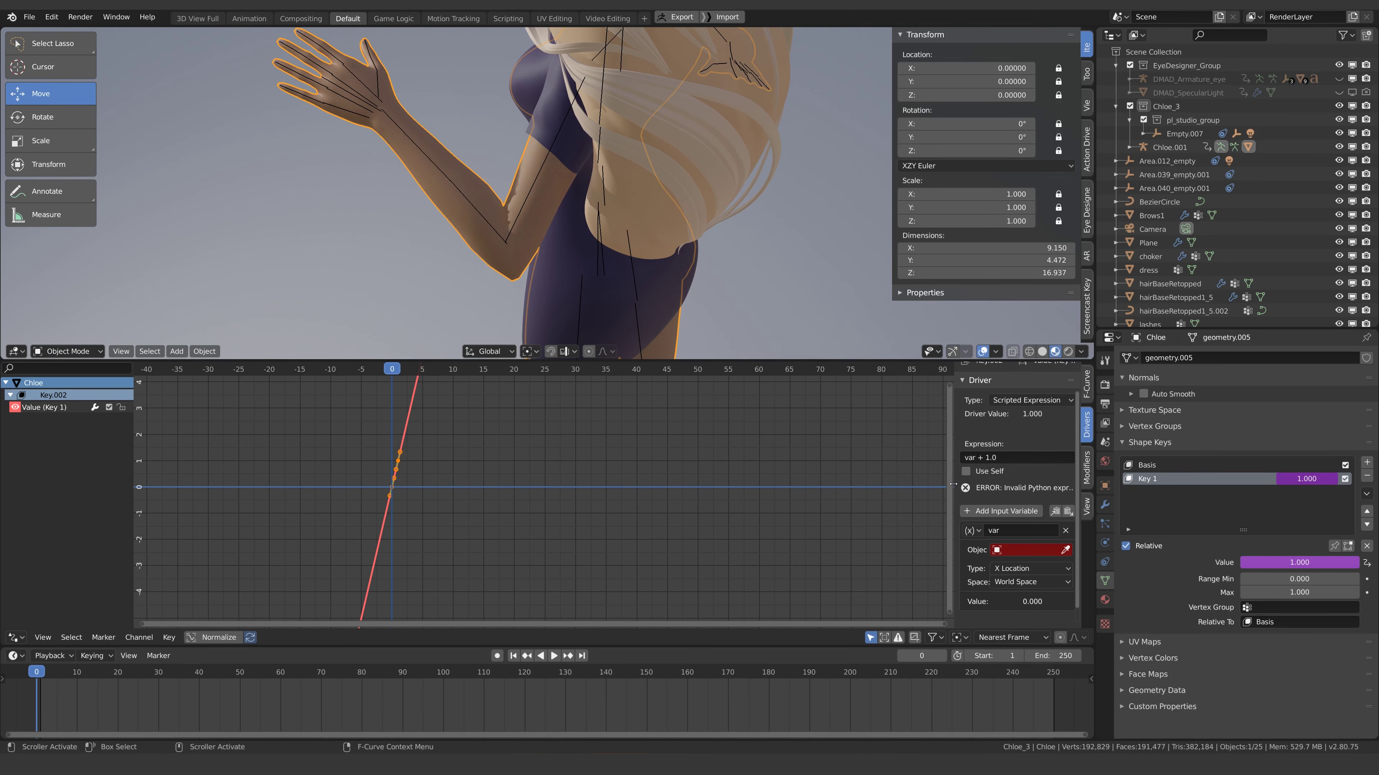
{"action": "left_click_drag", "start_coordinate": [953, 482], "coordinate": [891, 482]}
{"action": "scroll", "coordinate": [988, 522], "scroll_direction": "up", "scroll_amount": 2}
{"action": "left_click", "coordinate": [1004, 578]}
{"action": "type", "text": "arm"}
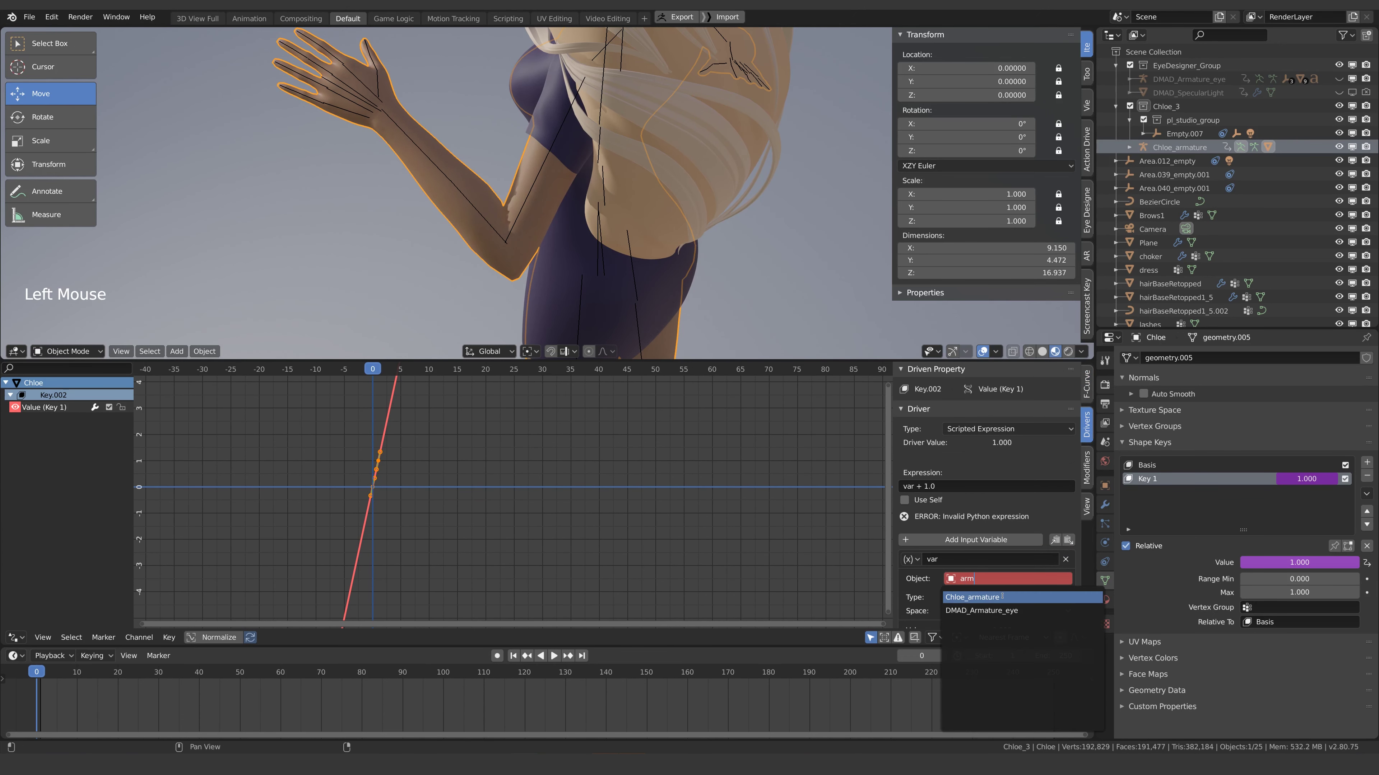
{"action": "left_click", "coordinate": [1001, 597]}
- Select the left forearm bone and enable the Text Info overlay to read the bone's name
{"action": "left_click", "coordinate": [499, 228]}
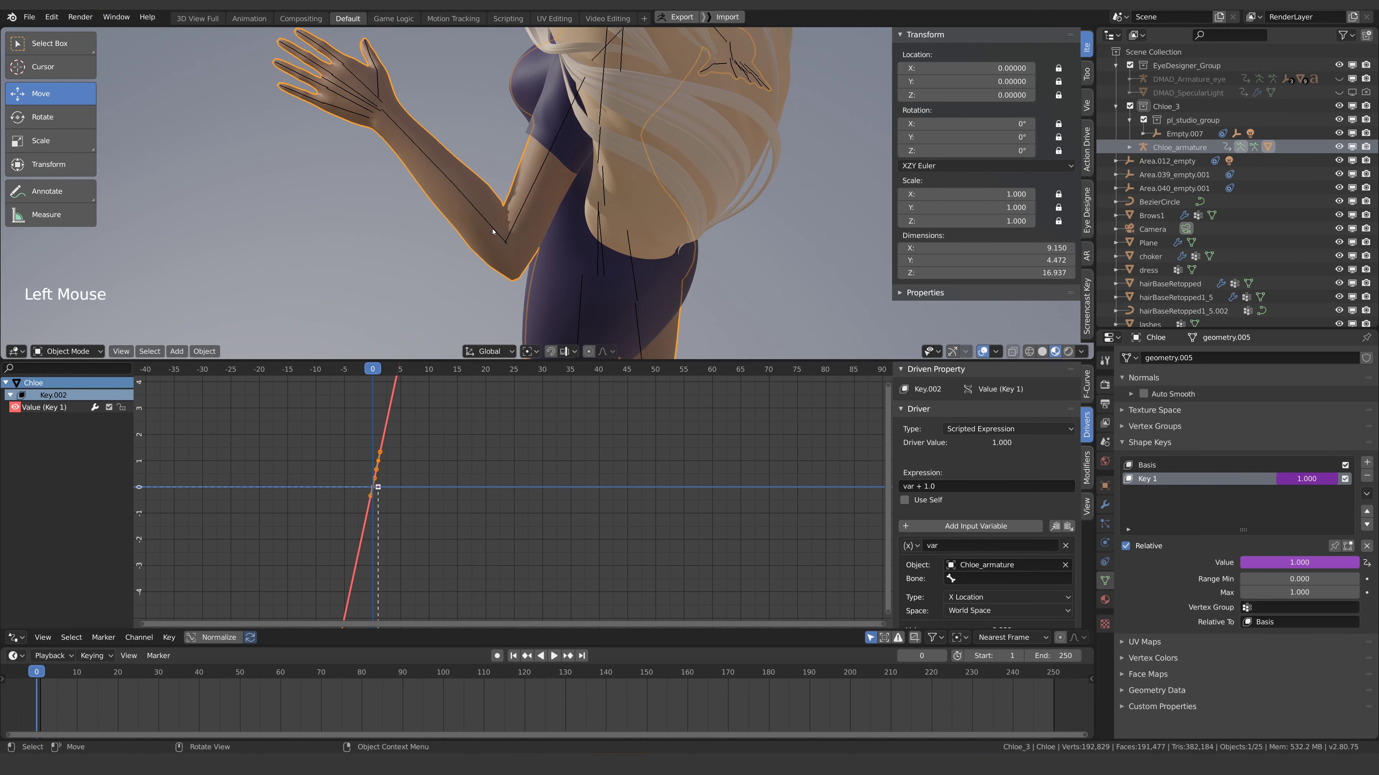
{"action": "left_click", "coordinate": [996, 353]}
{"action": "left_click", "coordinate": [915, 444]}
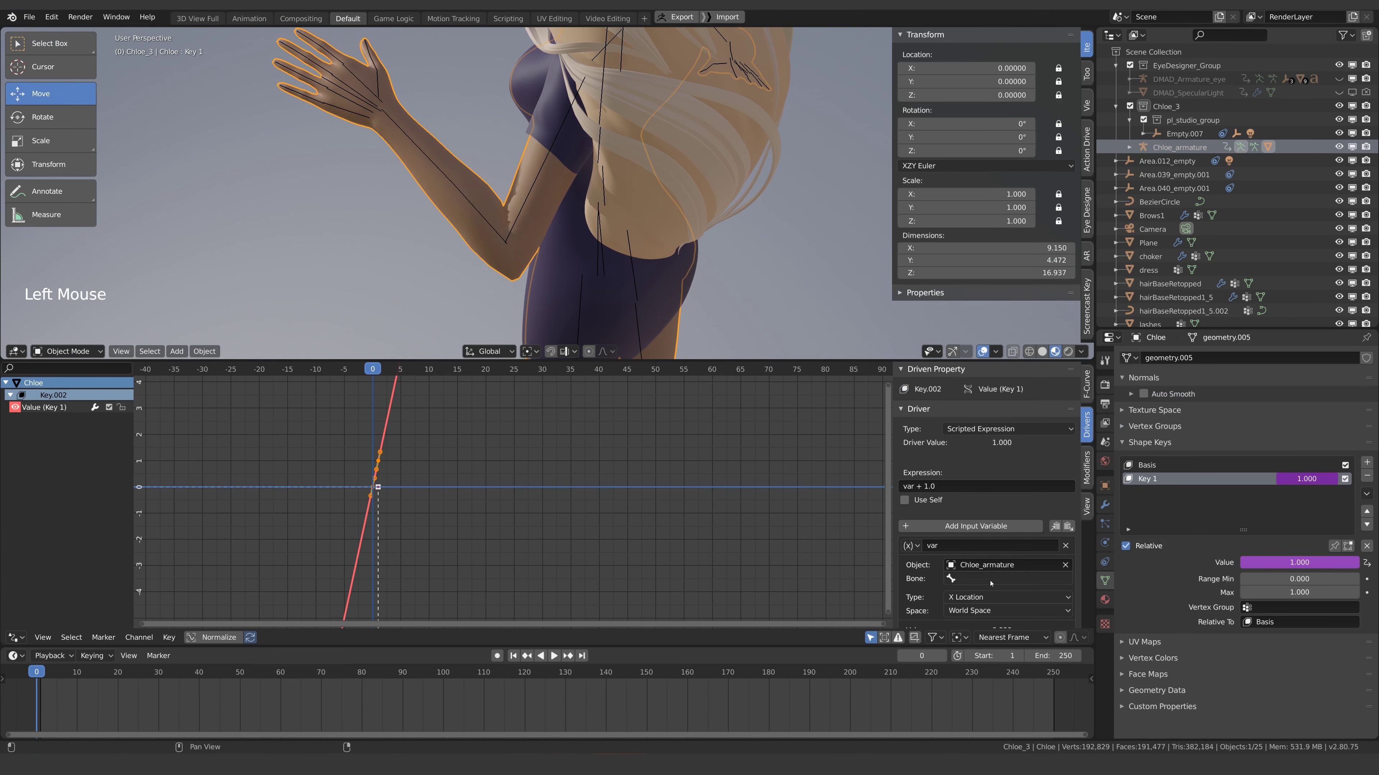
- Set the driver variable to the lForearmBend bone's X Rotation in Local Space
{"action": "left_click", "coordinate": [987, 578]}
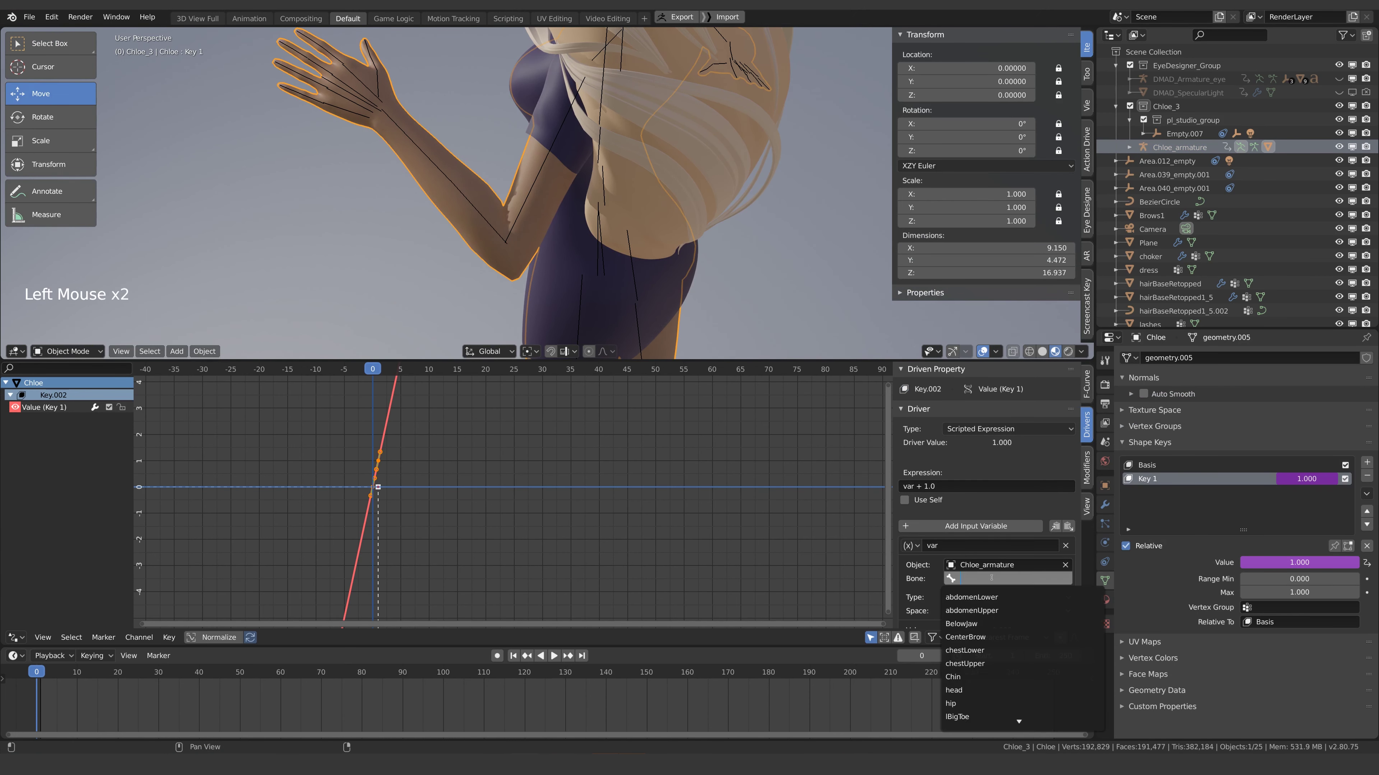
{"action": "type", "text": "lfor"}
{"action": "left_click", "coordinate": [976, 596]}
{"action": "left_click", "coordinate": [987, 597]}
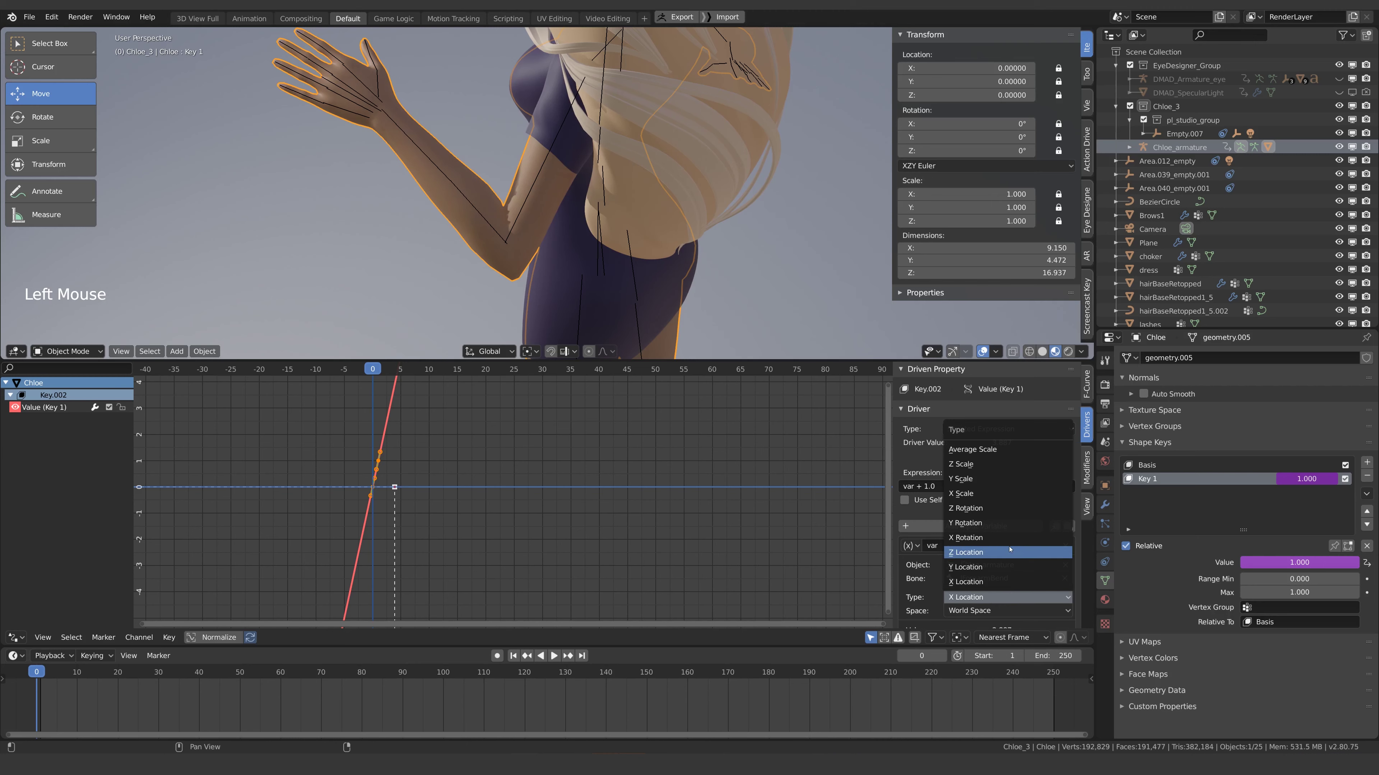
{"action": "left_click", "coordinate": [993, 553]}
{"action": "left_click", "coordinate": [980, 612]}
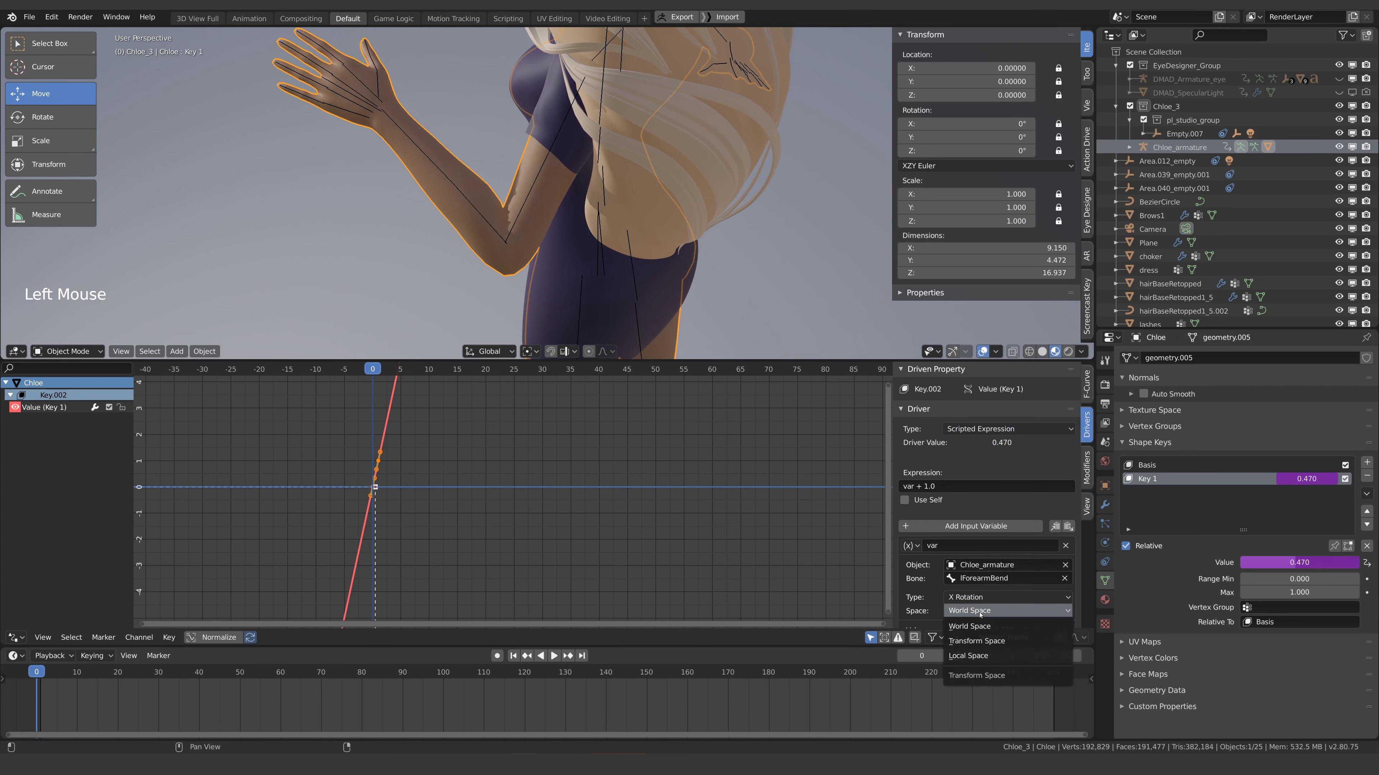
{"action": "left_click", "coordinate": [970, 656]}
- Change the Key 1 driver's scripted expression to var
{"action": "scroll", "coordinate": [932, 590], "scroll_direction": "down", "scroll_amount": 1}
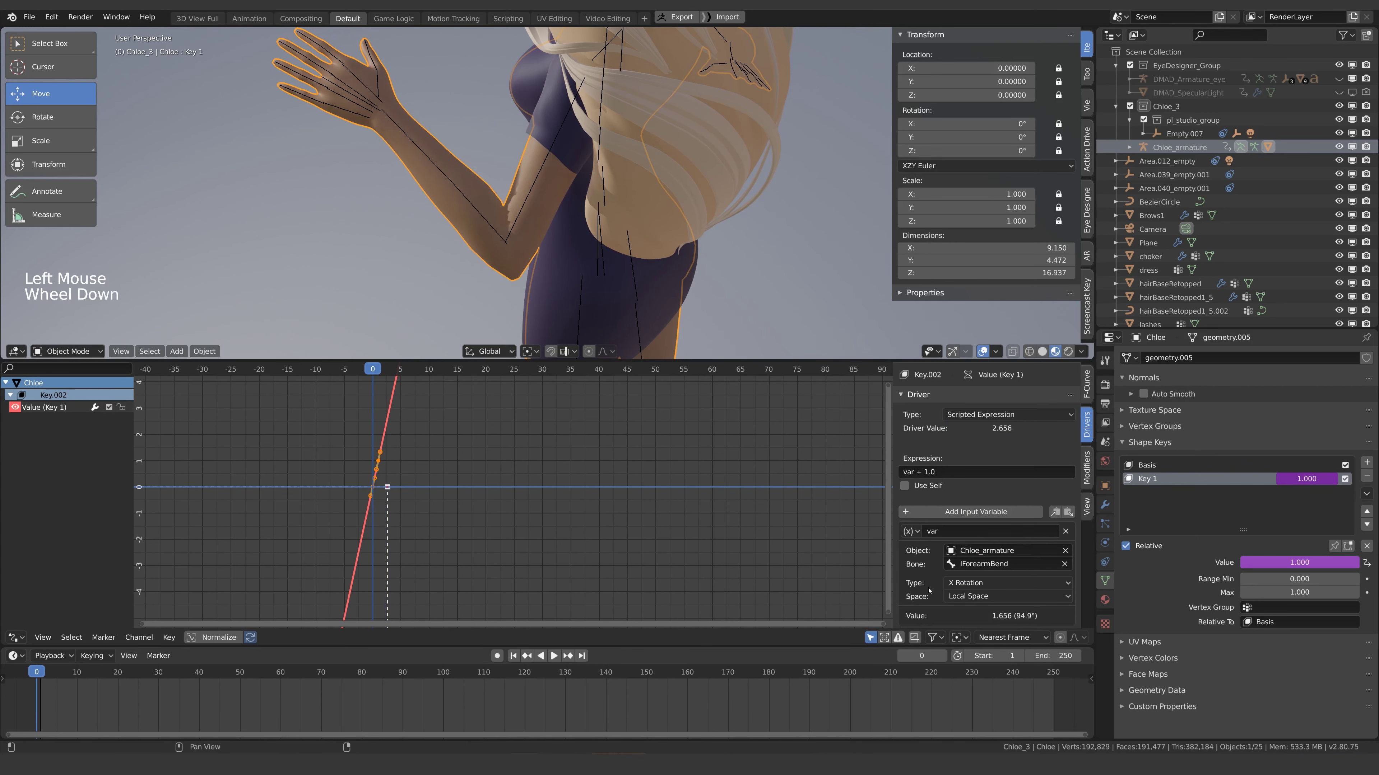
{"action": "left_click", "coordinate": [917, 471]}
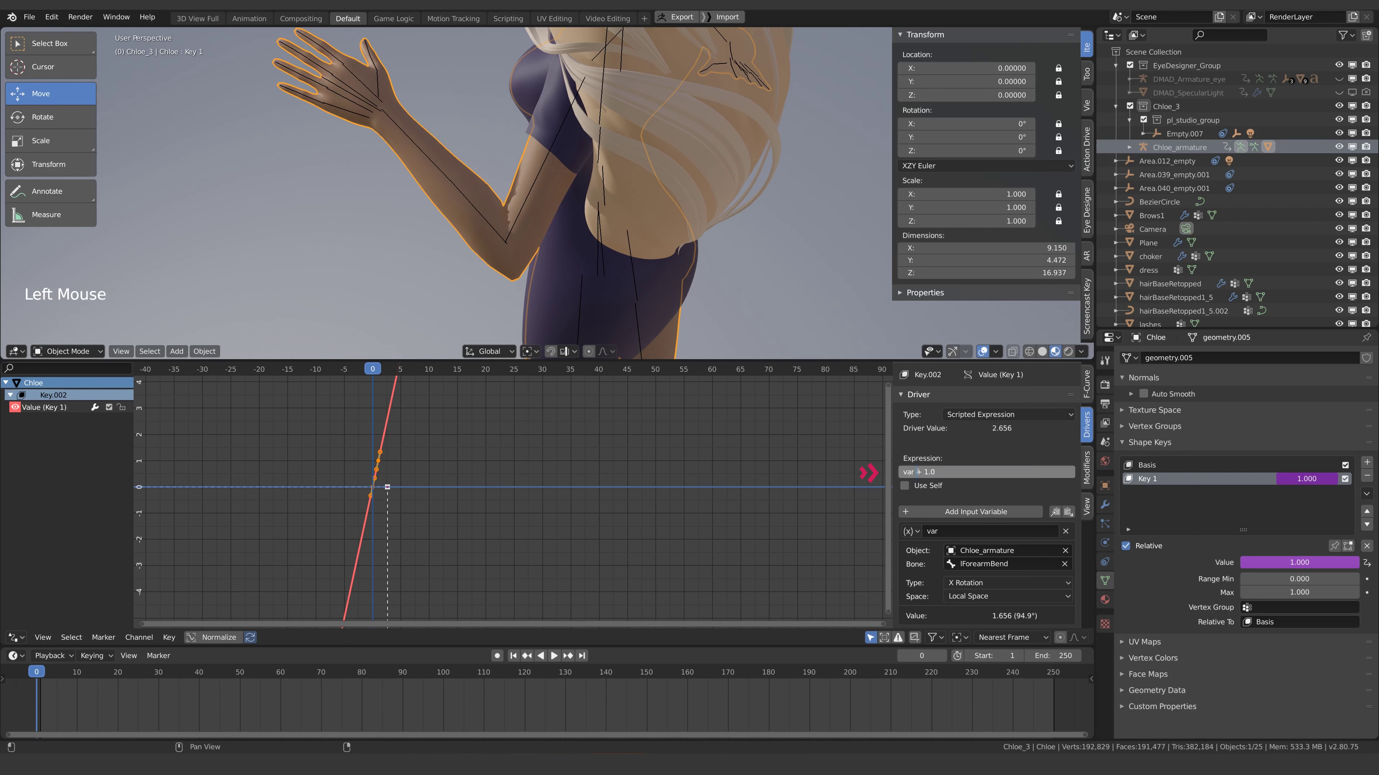
{"action": "left_click_drag", "start_coordinate": [918, 472], "coordinate": [936, 472]}
{"action": "key", "text": "BackSpace"}
{"action": "left_click", "coordinate": [967, 483]}
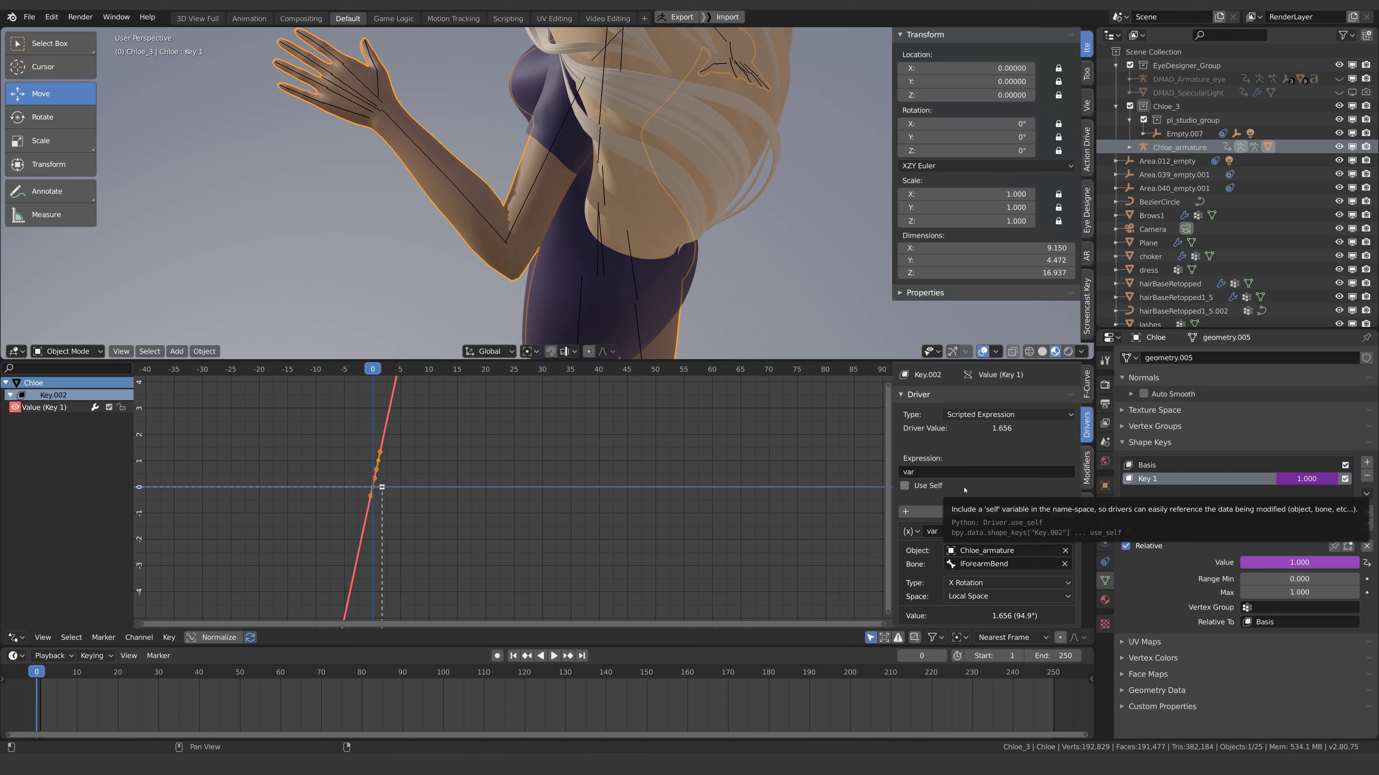
- Select the lForearmBend bone and keyframe its X rotation at frame 10
{"action": "left_click", "coordinate": [480, 214]}
{"action": "left_click", "coordinate": [78, 674]}
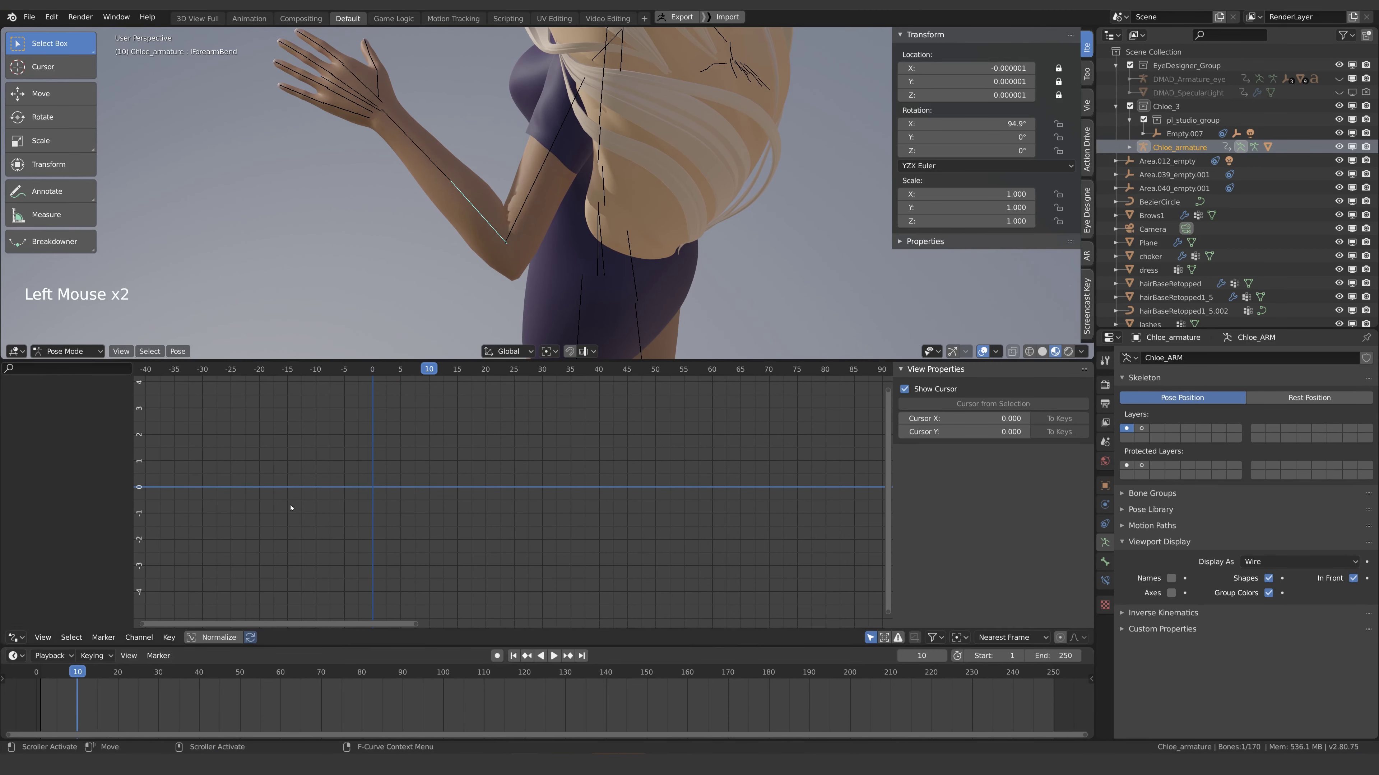
{"action": "right_click", "coordinate": [961, 125]}
{"action": "left_click", "coordinate": [955, 125]}
- Clear the forearm bone's rotation at frame 0 and scrub the animation to frame 11
{"action": "left_click", "coordinate": [36, 674]}
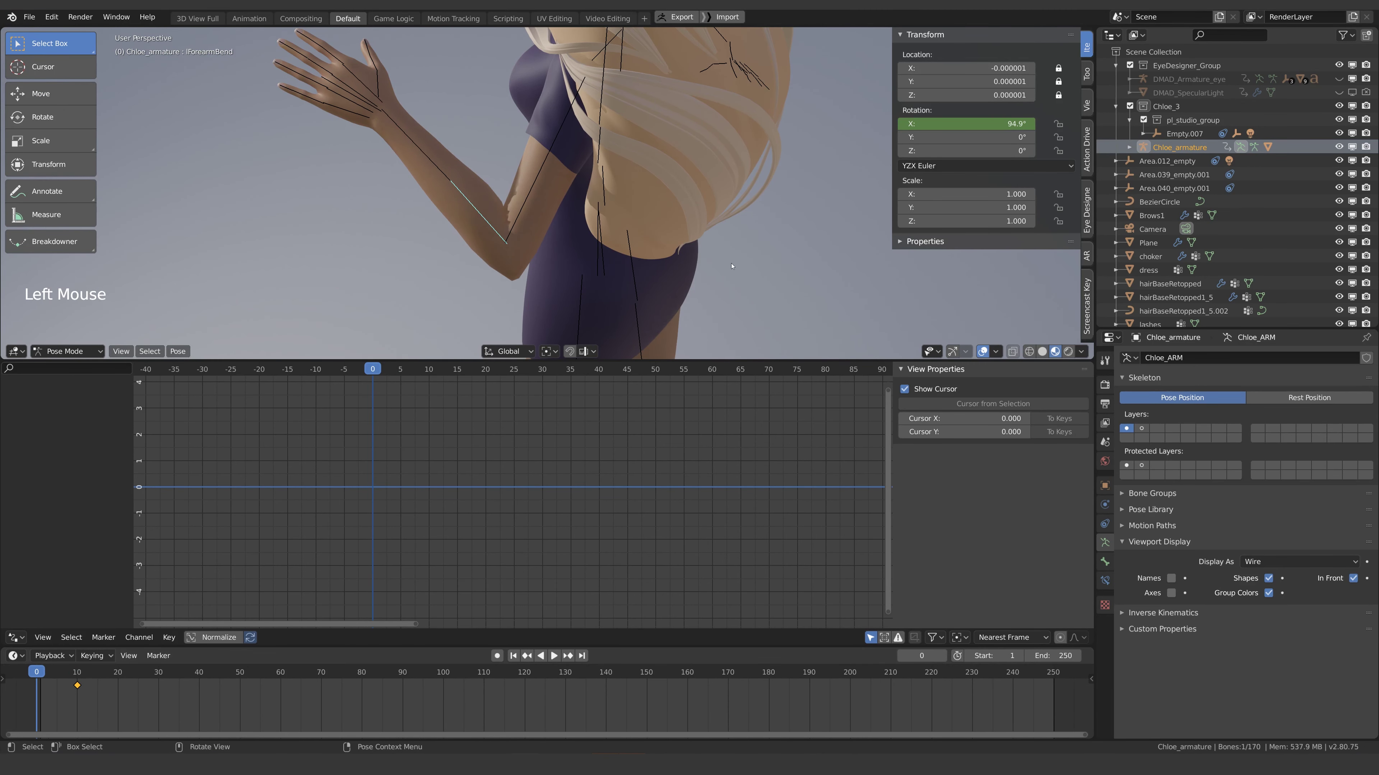
{"action": "key", "text": "alt+r"}
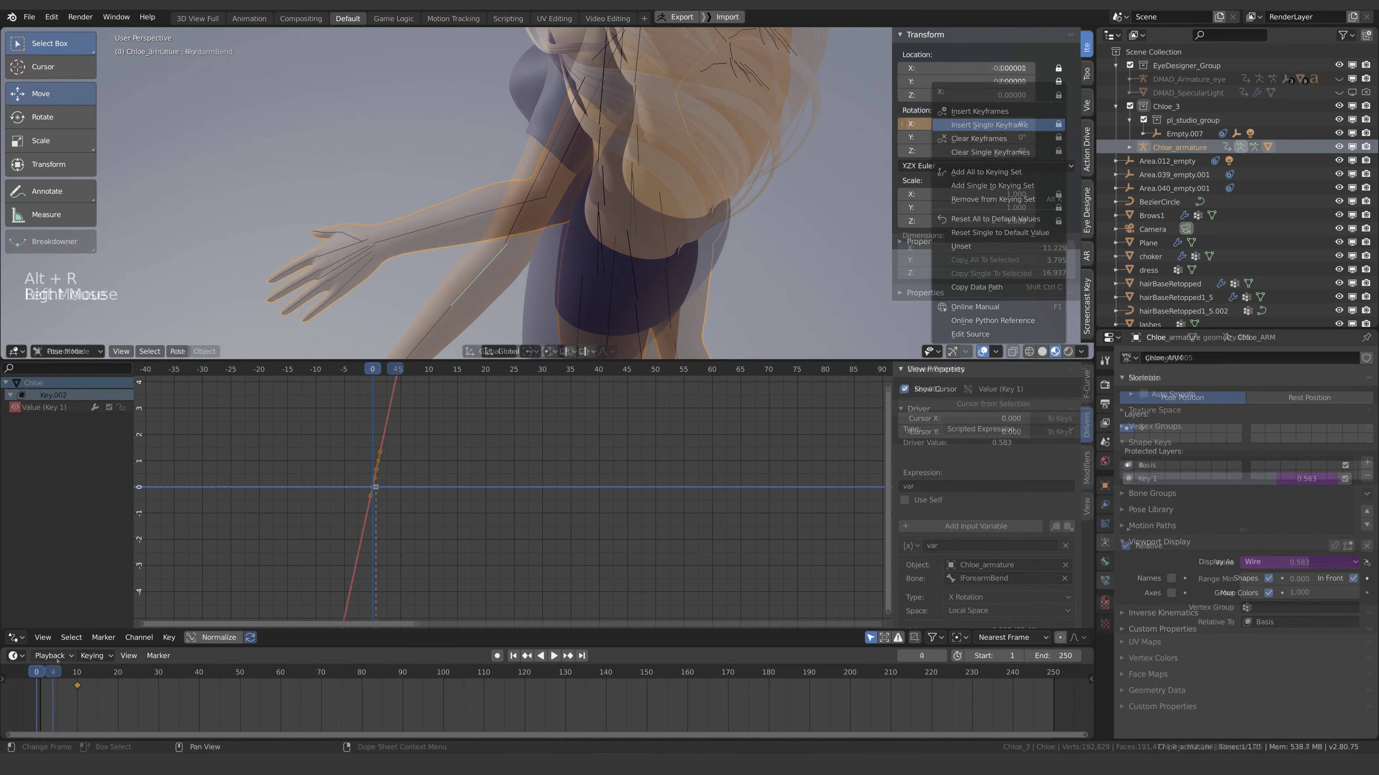
{"action": "left_click", "coordinate": [60, 678]}
{"action": "left_click", "coordinate": [61, 678]}
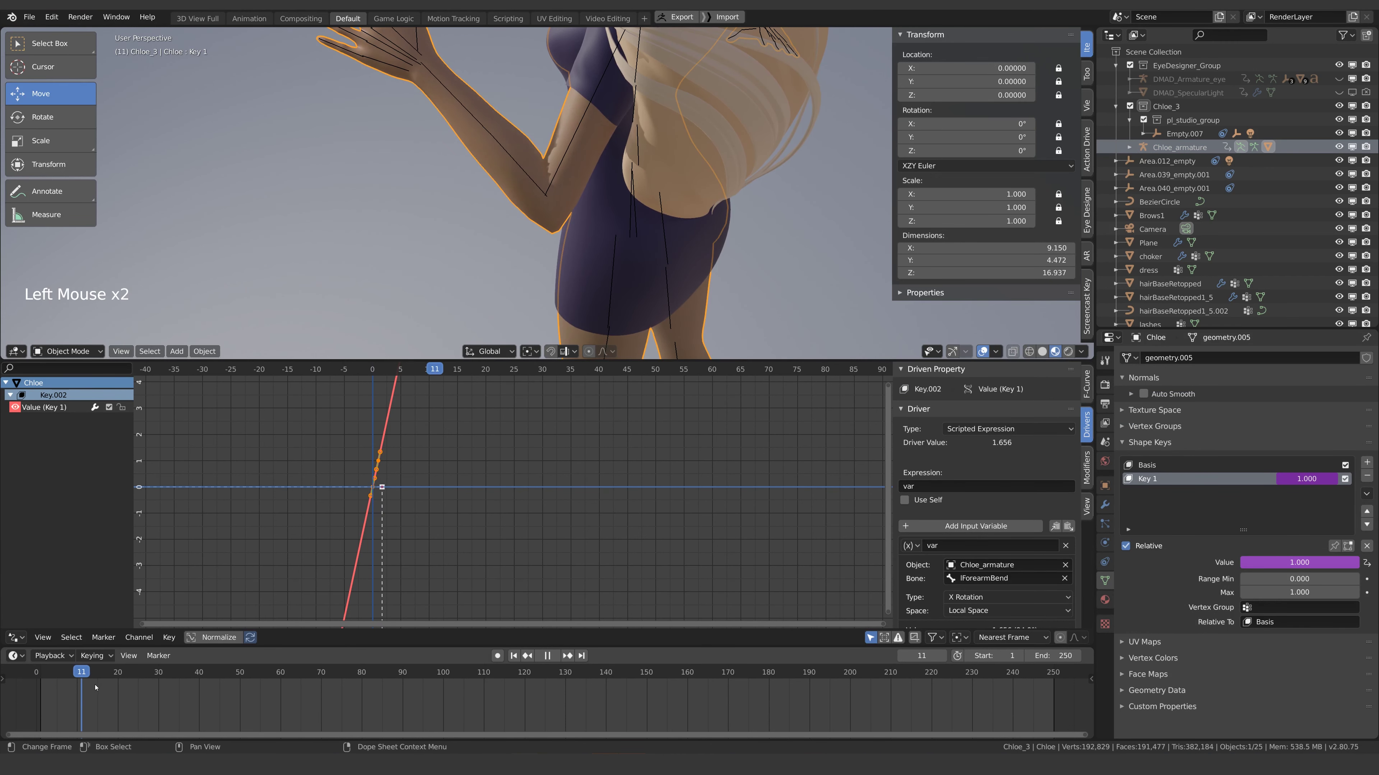
{"action": "mouse_move", "coordinate": [67, 688]}
{"action": "left_mouse_down"}
{"action": "mouse_move", "coordinate": [43, 688]}
{"action": "mouse_move", "coordinate": [82, 695]}
{"action": "left_mouse_up"}
- Select the upper keyframe, at value 1, on the Key 1 driver curve and show its active keyframe properties
{"action": "scroll", "coordinate": [339, 565], "scroll_direction": "up", "scroll_amount": 7}
{"action": "middle_click_drag", "start_coordinate": [339, 565], "coordinate": [577, 519], "text": "shift"}
{"action": "scroll", "coordinate": [564, 553], "scroll_direction": "up", "scroll_amount": 3}
{"action": "scroll", "coordinate": [563, 553], "scroll_direction": "up", "scroll_amount": 7}
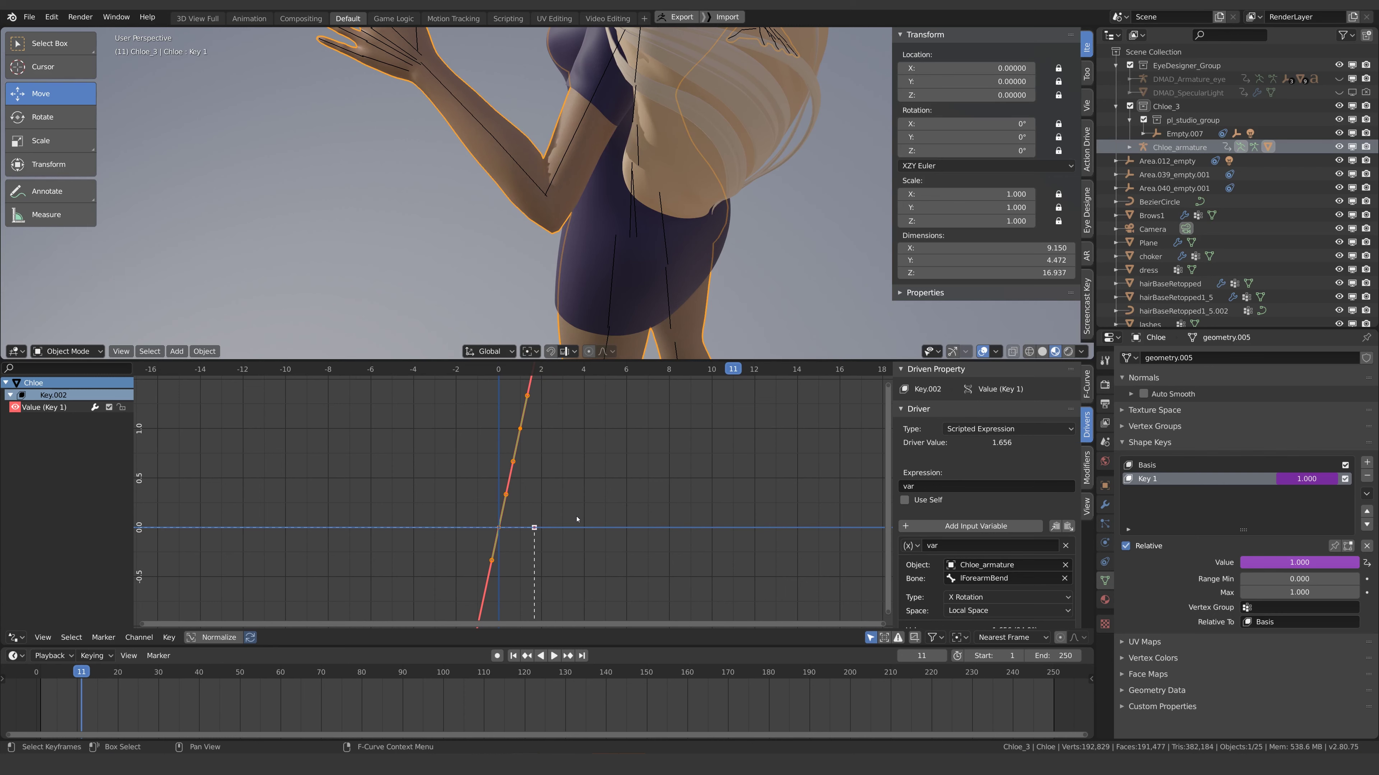
{"action": "left_click", "coordinate": [499, 528]}
{"action": "left_click", "coordinate": [520, 430]}
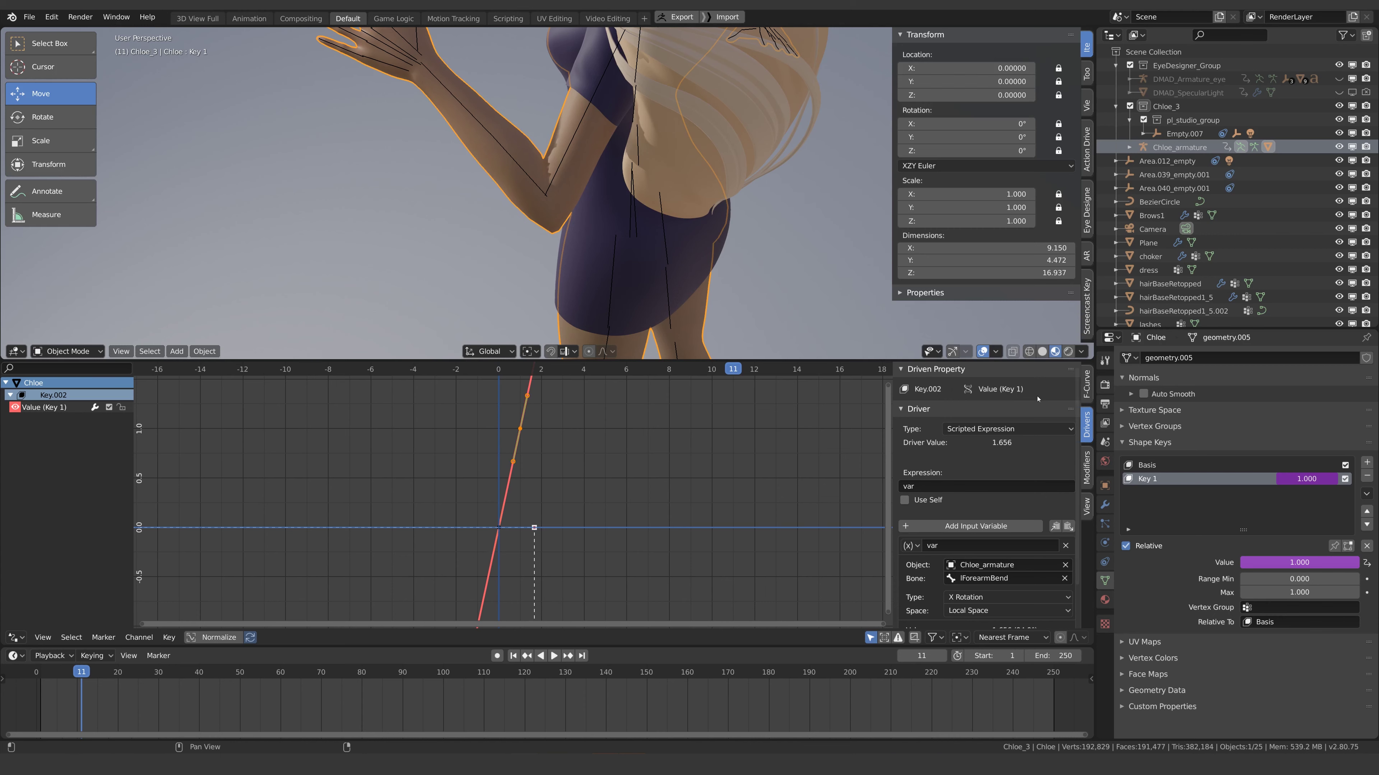
{"action": "left_click", "coordinate": [1087, 390]}
{"action": "scroll", "coordinate": [914, 562], "scroll_direction": "down", "scroll_amount": 2}
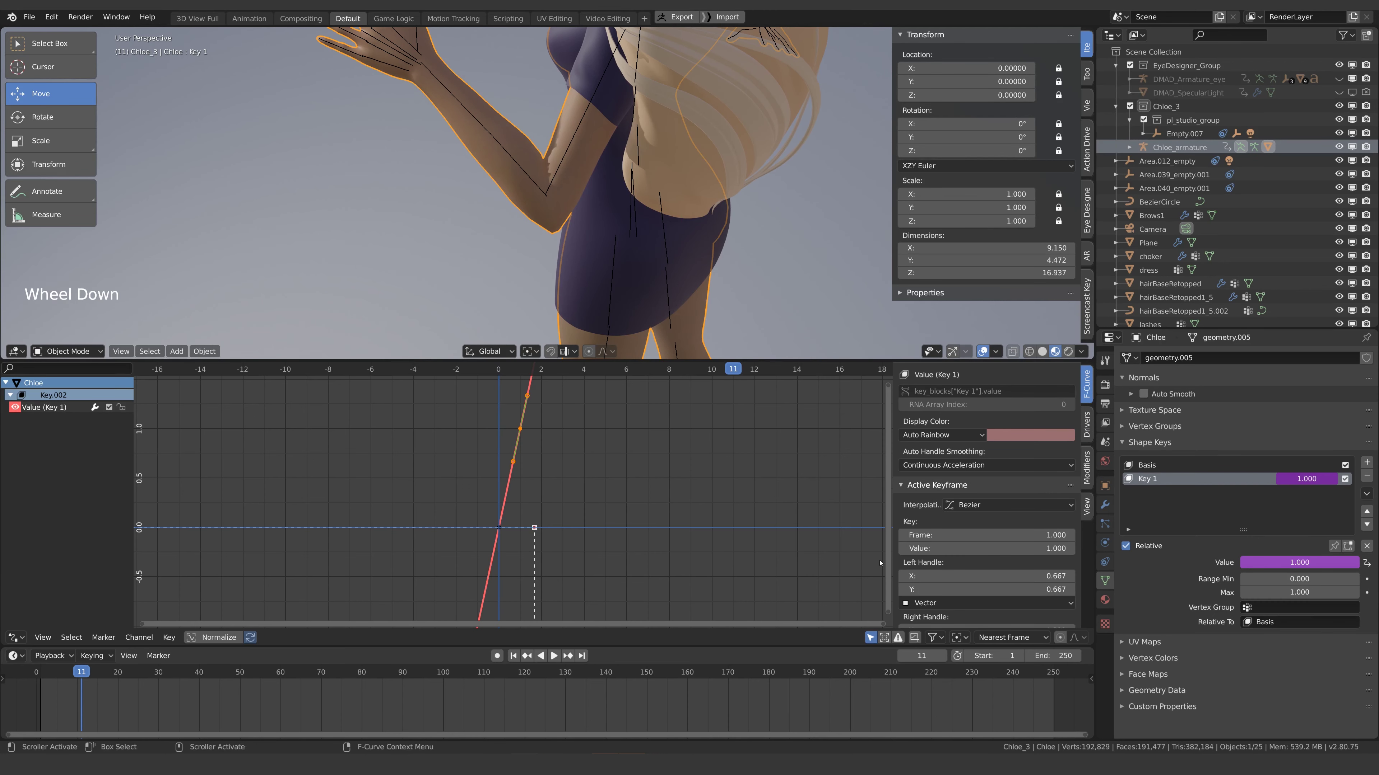
- Try moving the selected upper driver keyframe out to frame 2.9 and back to frame 1
{"action": "left_click", "coordinate": [1071, 535]}
{"action": "left_click", "coordinate": [1071, 535]}
{"action": "left_click", "coordinate": [1071, 535]}
{"action": "left_click", "coordinate": [1071, 536]}
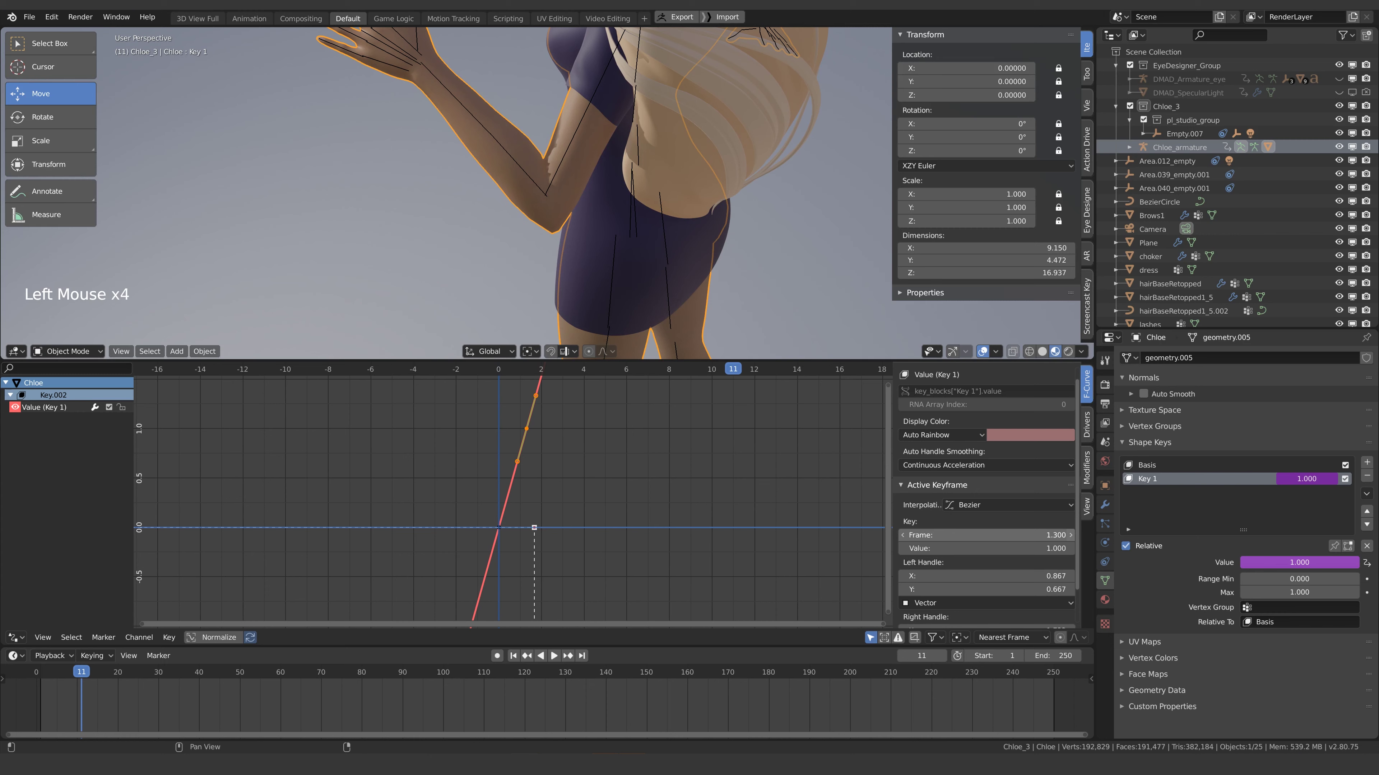
{"action": "left_click", "coordinate": [1071, 536]}
{"action": "left_click", "coordinate": [1071, 536]}
{"action": "left_click", "coordinate": [1071, 535]}
{"action": "left_click", "coordinate": [1070, 535]}
{"action": "left_click", "coordinate": [1070, 535]}
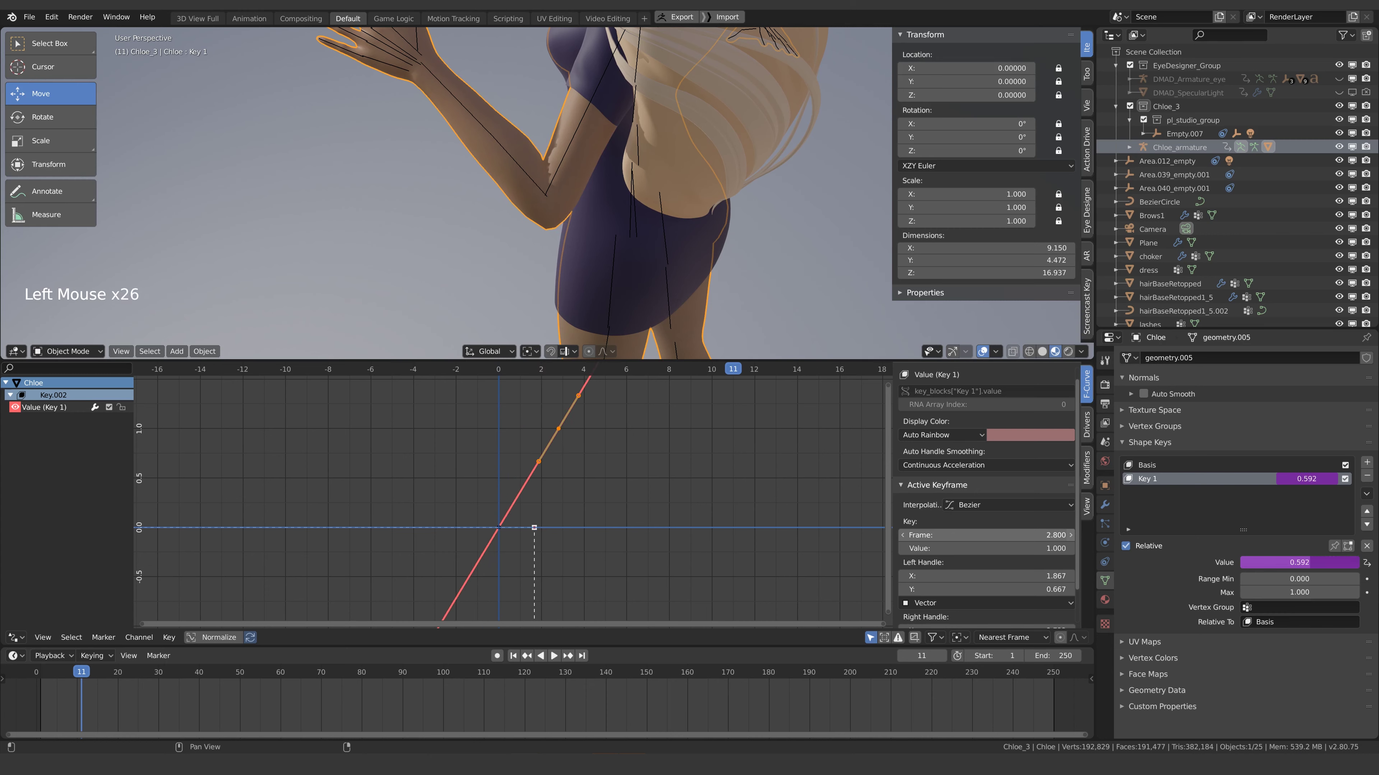
{"action": "left_click", "coordinate": [1071, 535]}
{"action": "left_click", "coordinate": [902, 536]}
{"action": "left_click", "coordinate": [902, 535]}
{"action": "left_click", "coordinate": [902, 535]}
{"action": "left_click", "coordinate": [902, 536]}
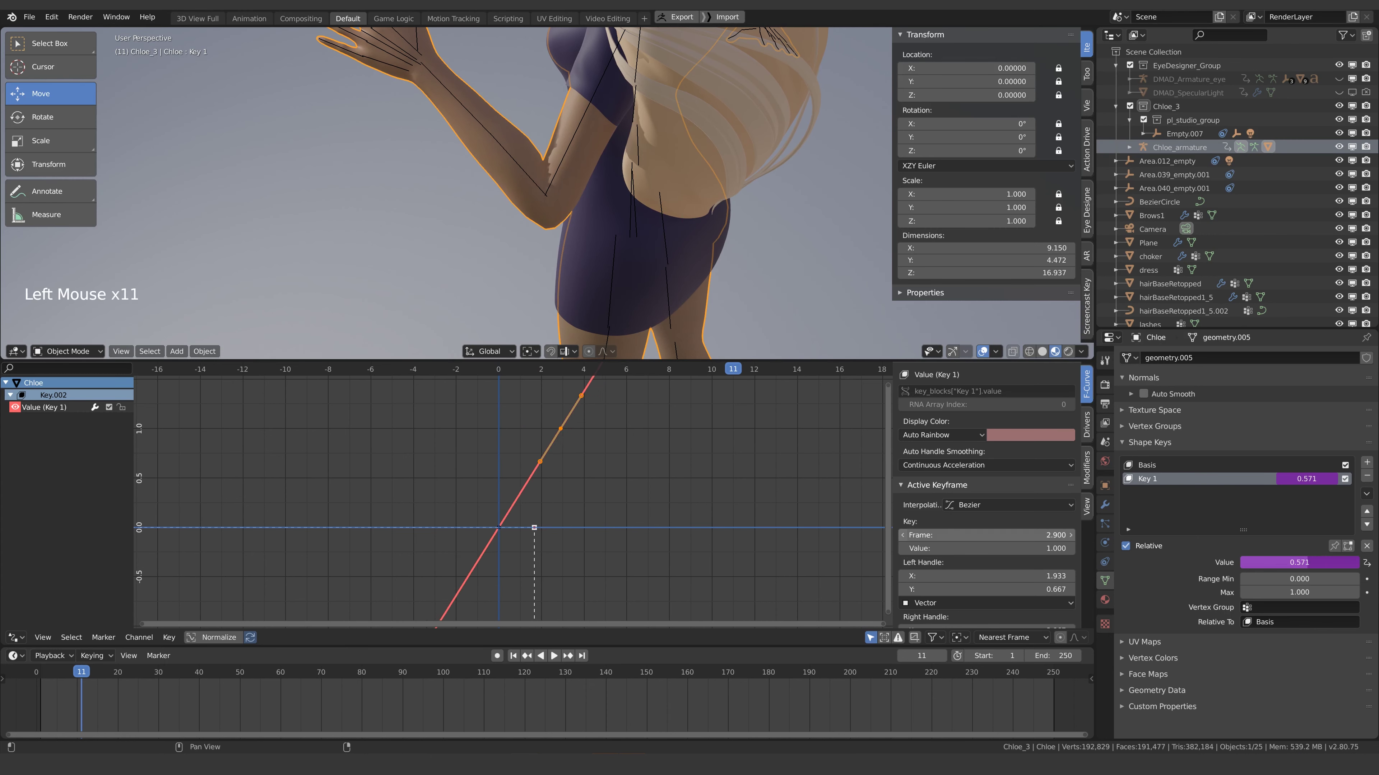
{"action": "left_click", "coordinate": [902, 536]}
{"action": "left_click", "coordinate": [902, 535]}
{"action": "left_click", "coordinate": [902, 536]}
{"action": "left_click", "coordinate": [903, 536]}
{"action": "left_click", "coordinate": [902, 535]}
{"action": "left_click", "coordinate": [902, 536]}
{"action": "left_click", "coordinate": [902, 535]}
{"action": "left_click", "coordinate": [902, 535]}
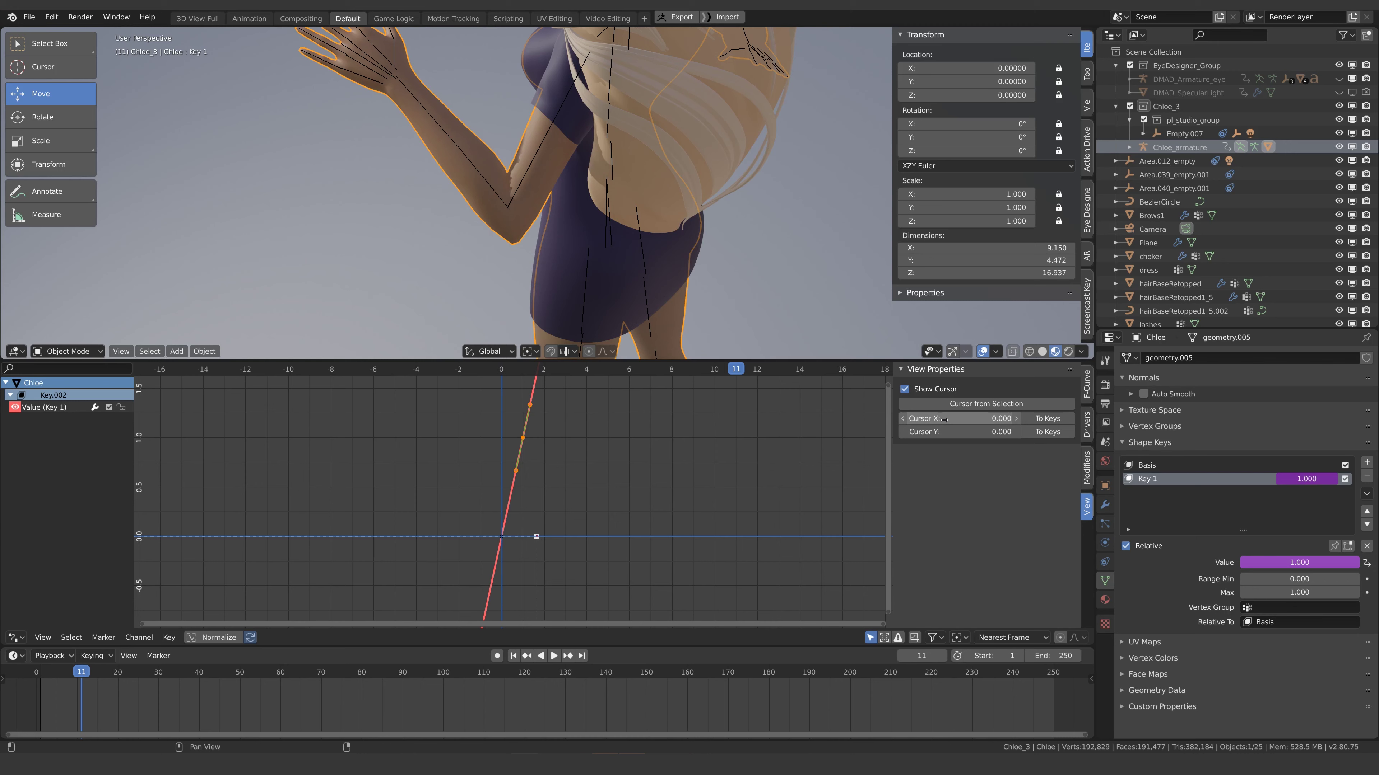
- Set the graph editor's cursor X to 1.650 and snap the selected upper keyframe's frame to it
{"action": "left_click_drag", "start_coordinate": [946, 419], "coordinate": [969, 419], "text": "shift"}
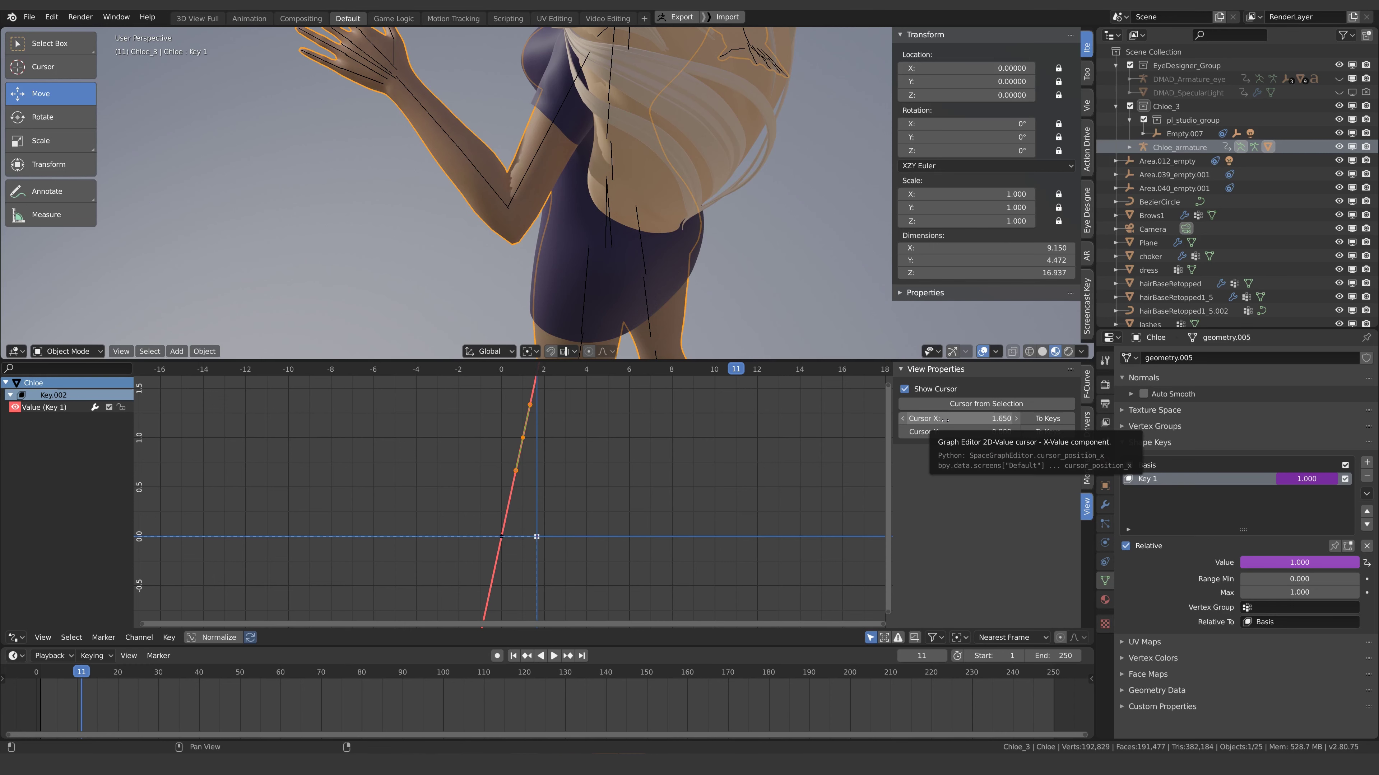
{"action": "left_click", "coordinate": [1036, 422]}
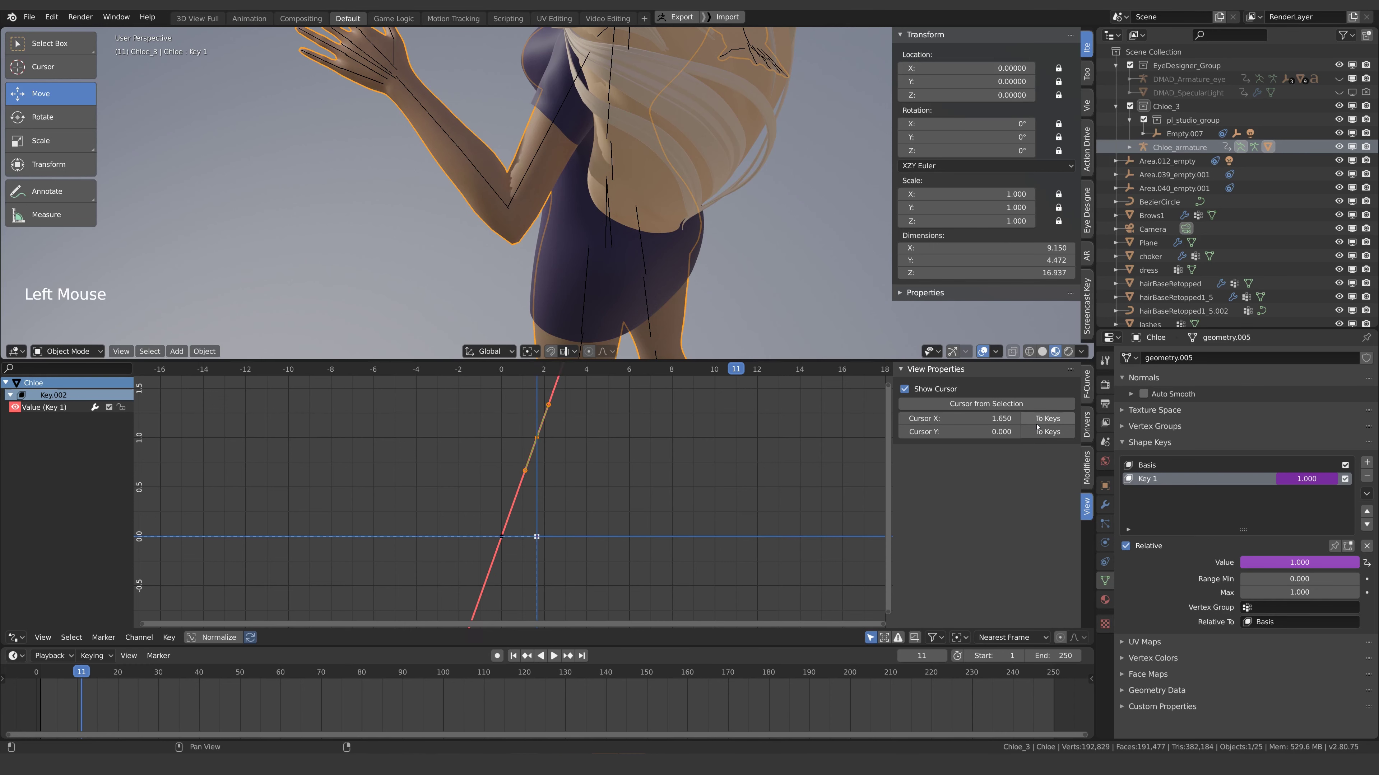
- With the animation at frame 6, set the frame of the driver curve's lower keyframe, at value 0, to 0.800
{"action": "mouse_move", "coordinate": [82, 677]}
{"action": "left_mouse_down"}
{"action": "mouse_move", "coordinate": [36, 681]}
{"action": "mouse_move", "coordinate": [80, 689]}
{"action": "mouse_move", "coordinate": [61, 689]}
{"action": "left_mouse_up"}
{"action": "left_click", "coordinate": [500, 538]}
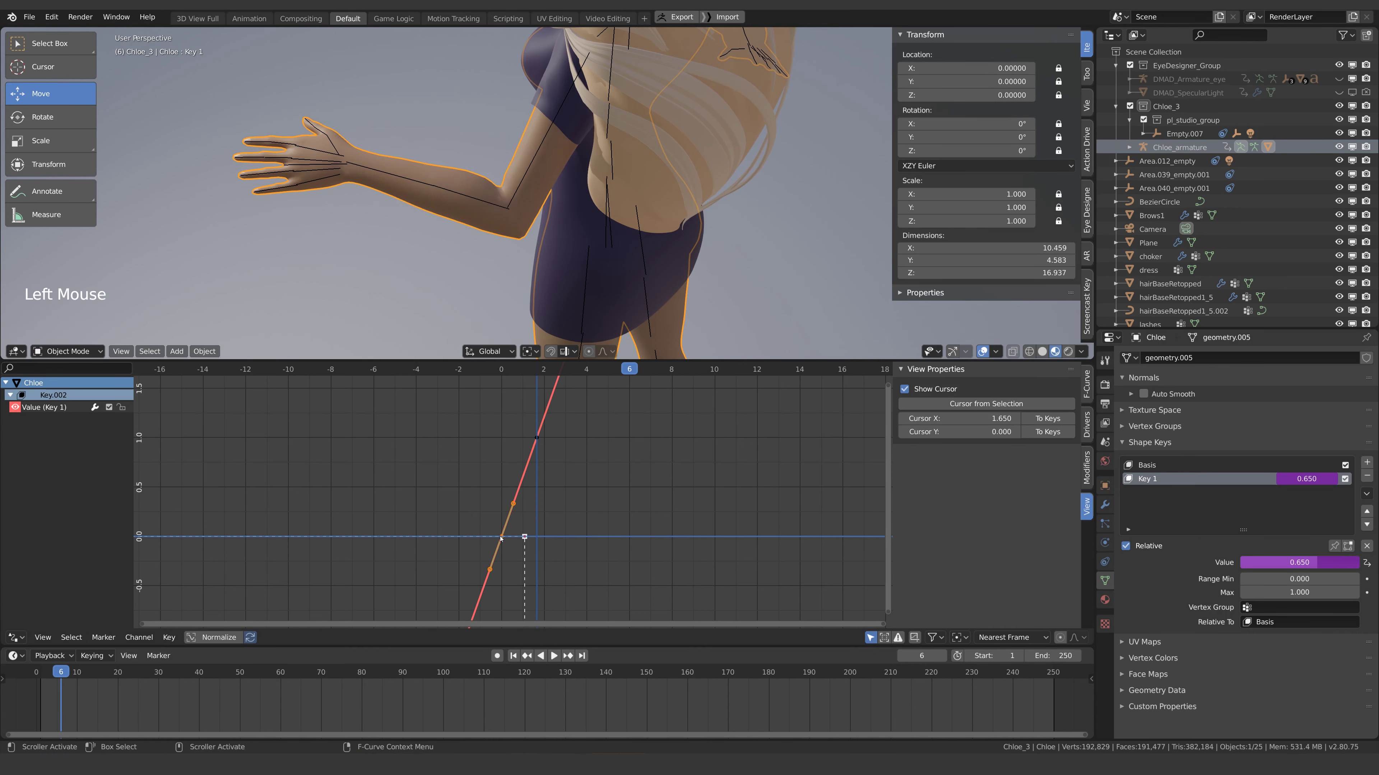
{"action": "left_click", "coordinate": [1086, 382]}
{"action": "left_click", "coordinate": [1072, 554]}
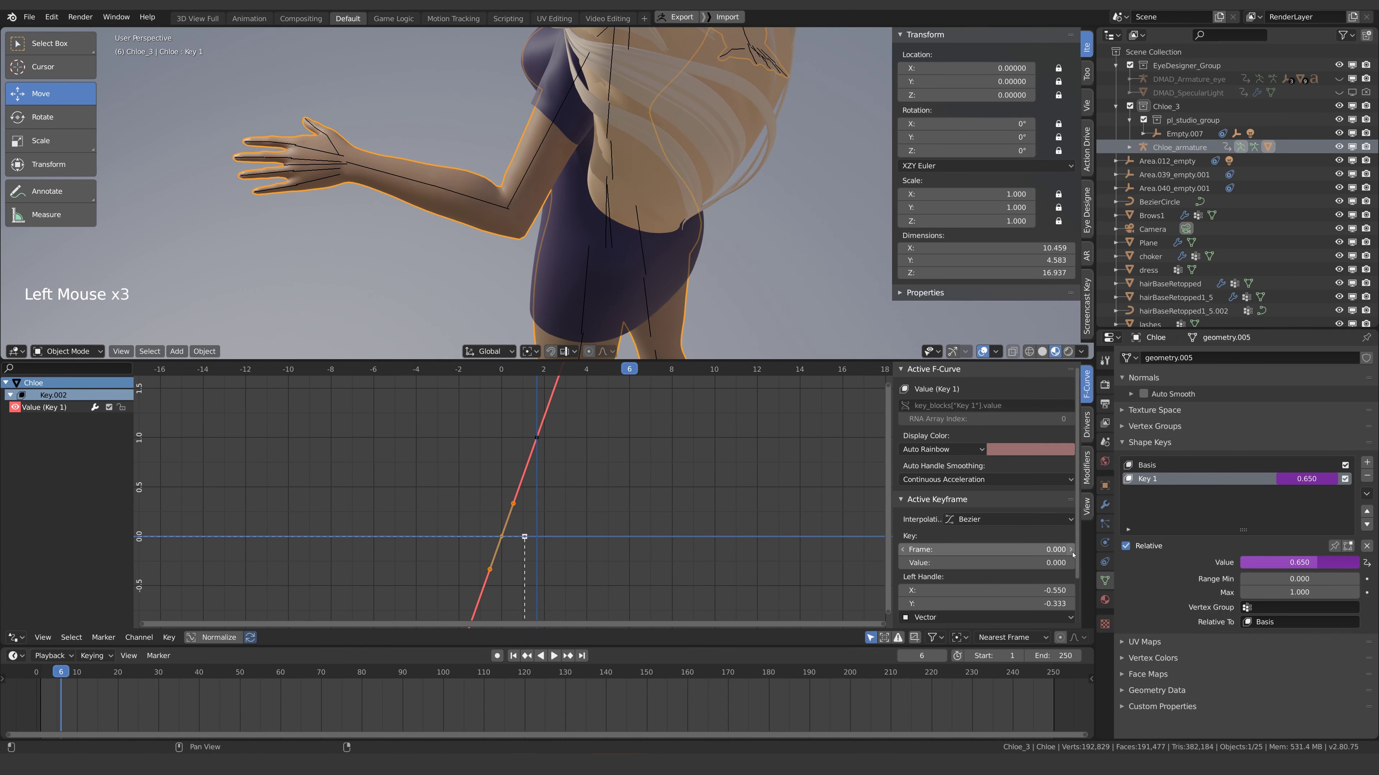
{"action": "triple_click", "coordinate": [1070, 549]}
{"action": "triple_click", "coordinate": [1070, 549]}
{"action": "left_click", "coordinate": [1070, 549]}
{"action": "double_click", "coordinate": [1070, 550]}
{"action": "double_click", "coordinate": [1070, 550]}
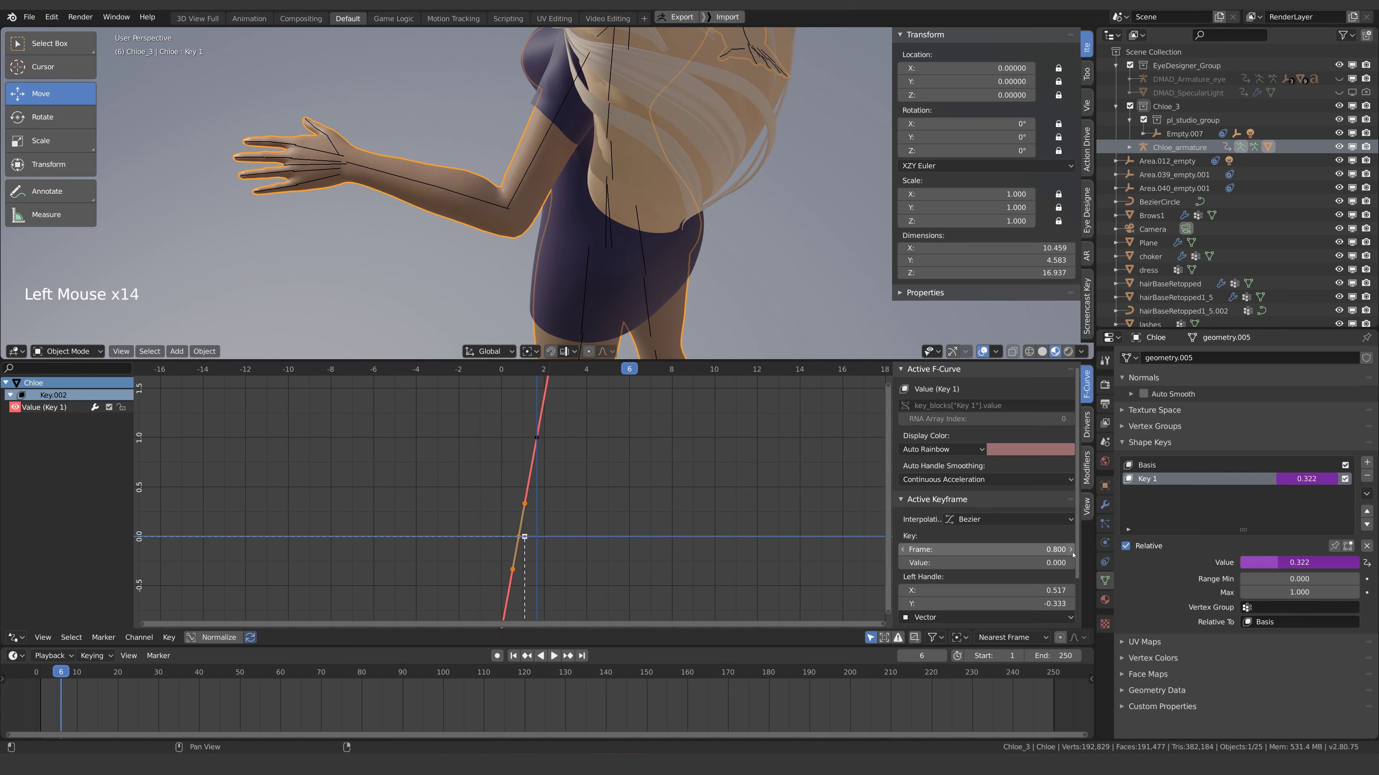
- Refine the lower keyframe to frame 0.700 with its right handle raised slightly, and scrub the animation to frame 10
{"action": "left_click_drag", "start_coordinate": [524, 504], "coordinate": [526, 488]}
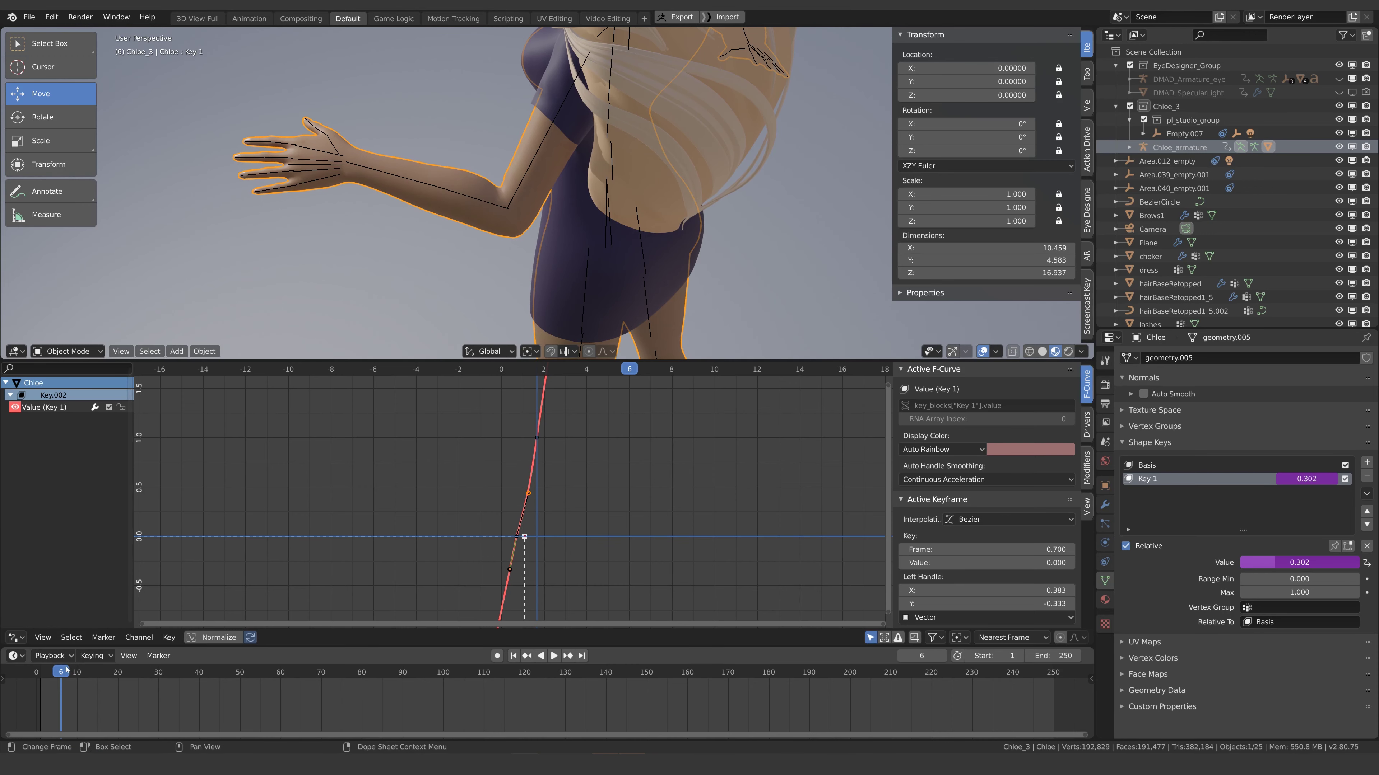
{"action": "mouse_move", "coordinate": [67, 669]}
{"action": "left_mouse_down"}
{"action": "mouse_move", "coordinate": [91, 669]}
{"action": "mouse_move", "coordinate": [43, 669]}
{"action": "mouse_move", "coordinate": [77, 669]}
{"action": "left_mouse_up"}
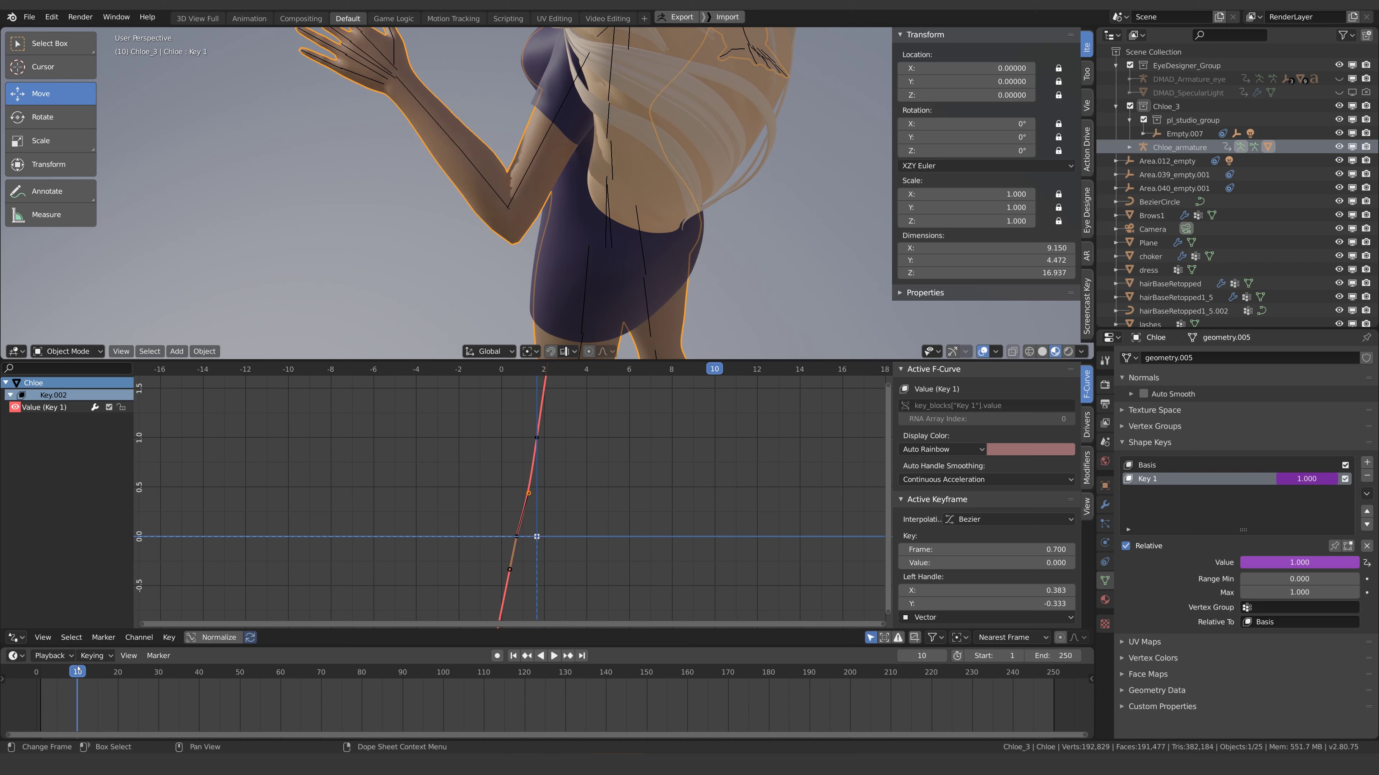